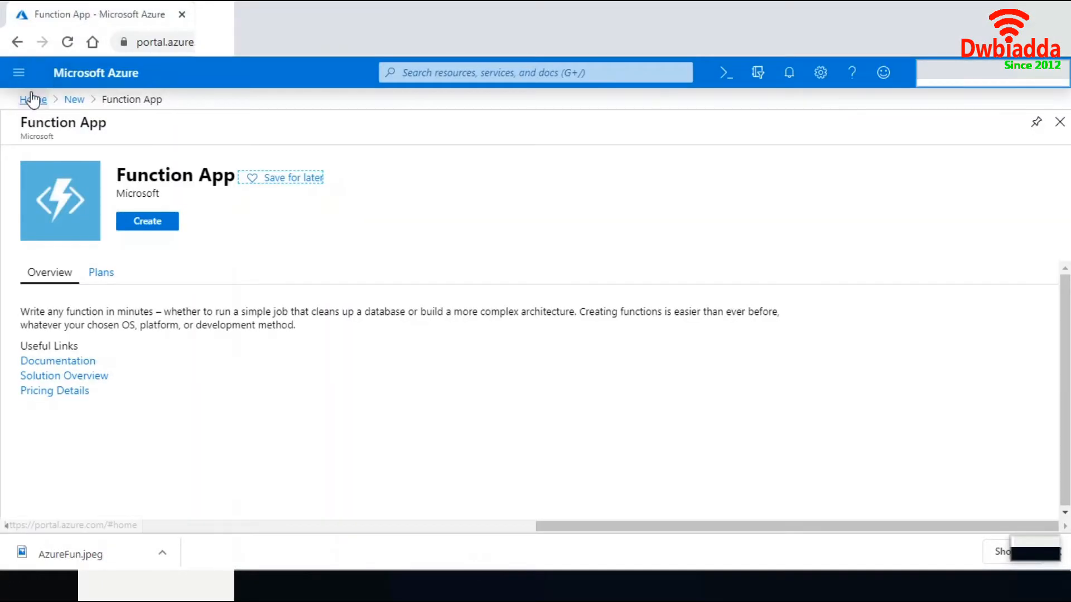
Start a new resource, search the Marketplace for Function, and begin creating a Function App.
left_click(32, 98)
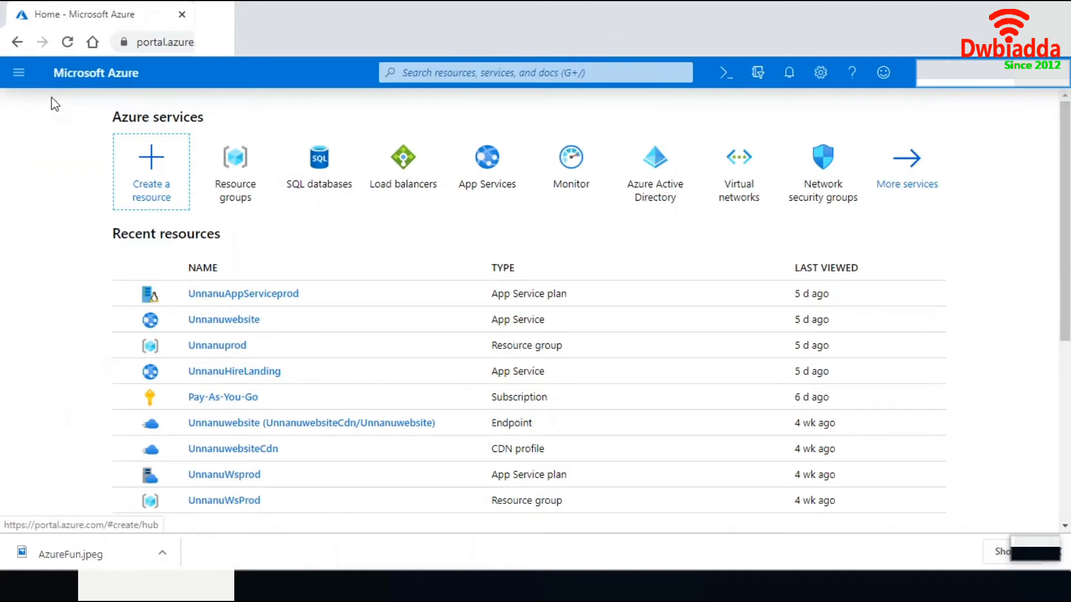
left_click(162, 176)
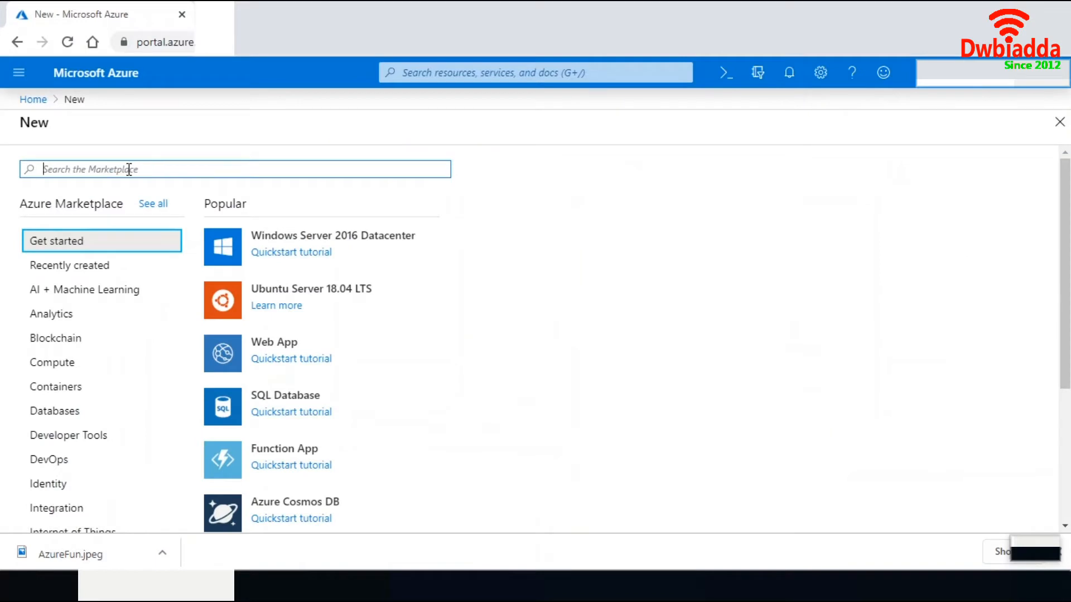
type("Function")
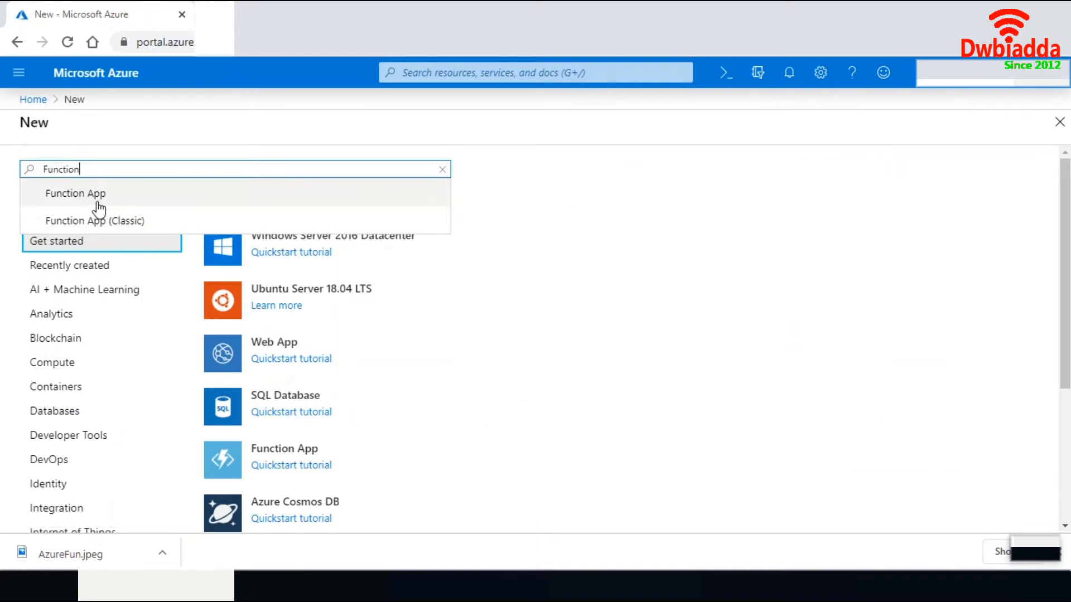
left_click(96, 200)
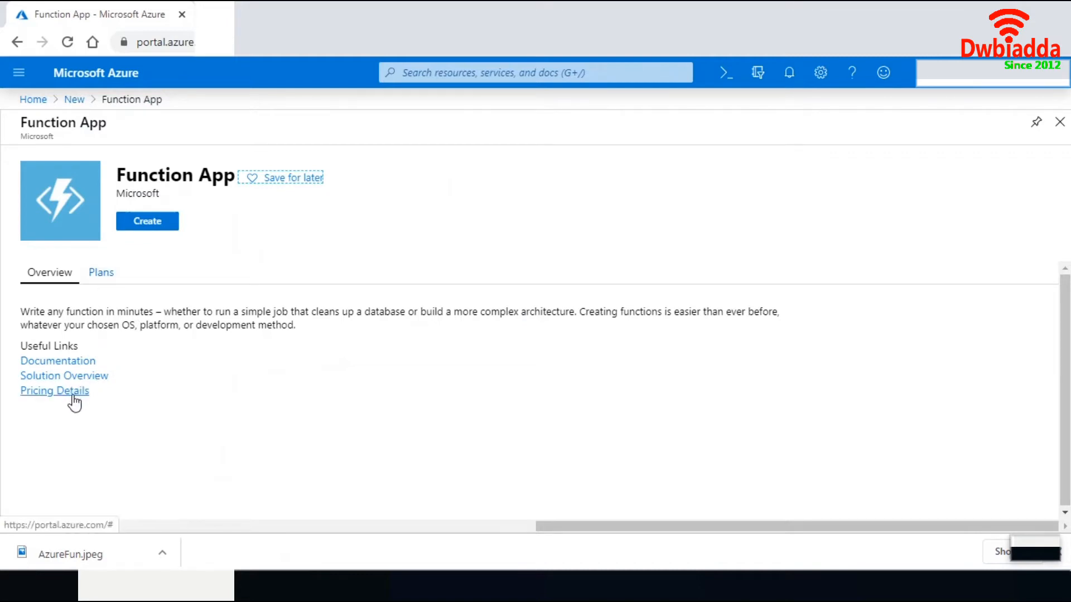
left_click(114, 275)
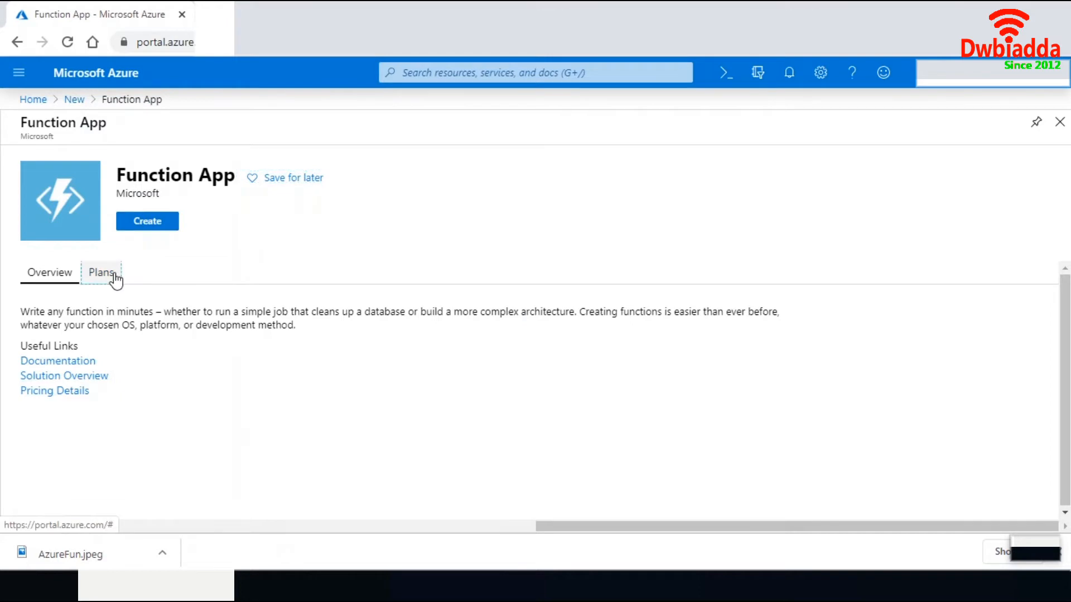
left_click(143, 224)
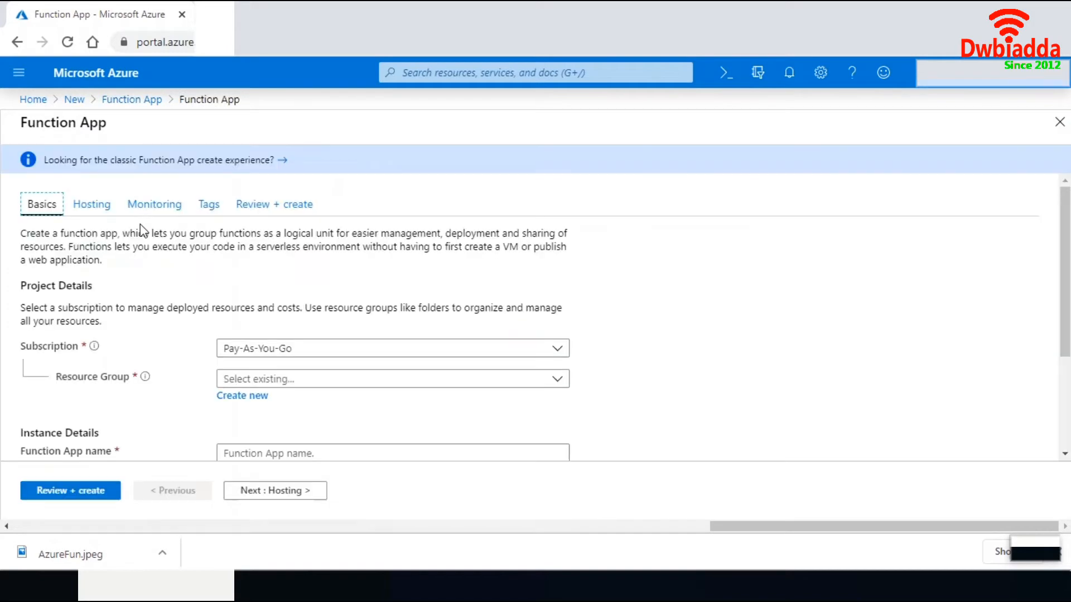
Create a new resource group named FuntionRg for the function app.
left_click_drag(1065, 202, 1064, 227)
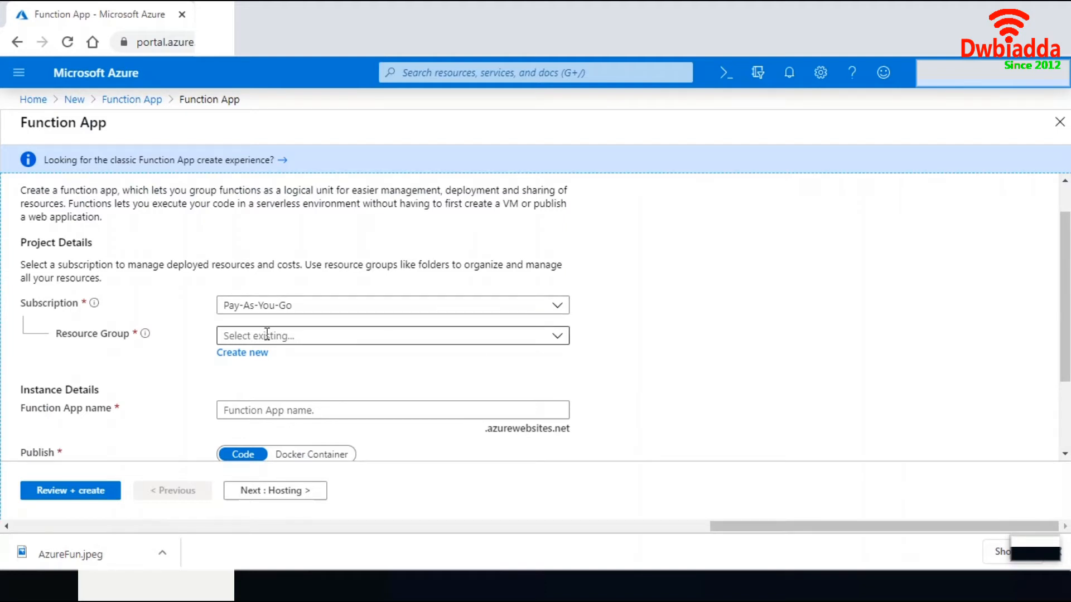
left_click(237, 359)
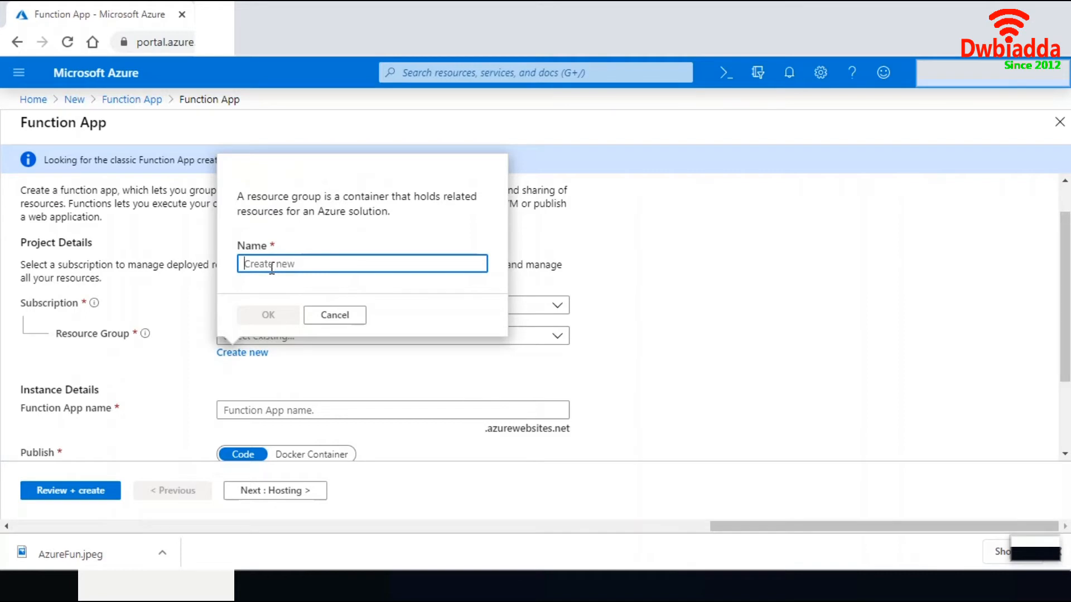
type("Fun")
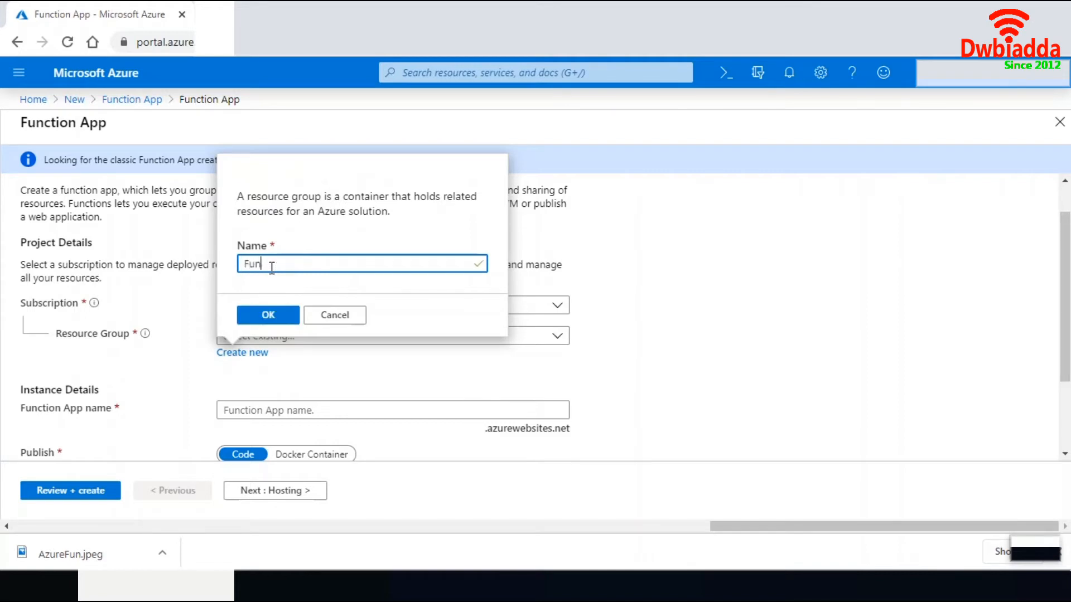
type("tionRg")
left_click(270, 325)
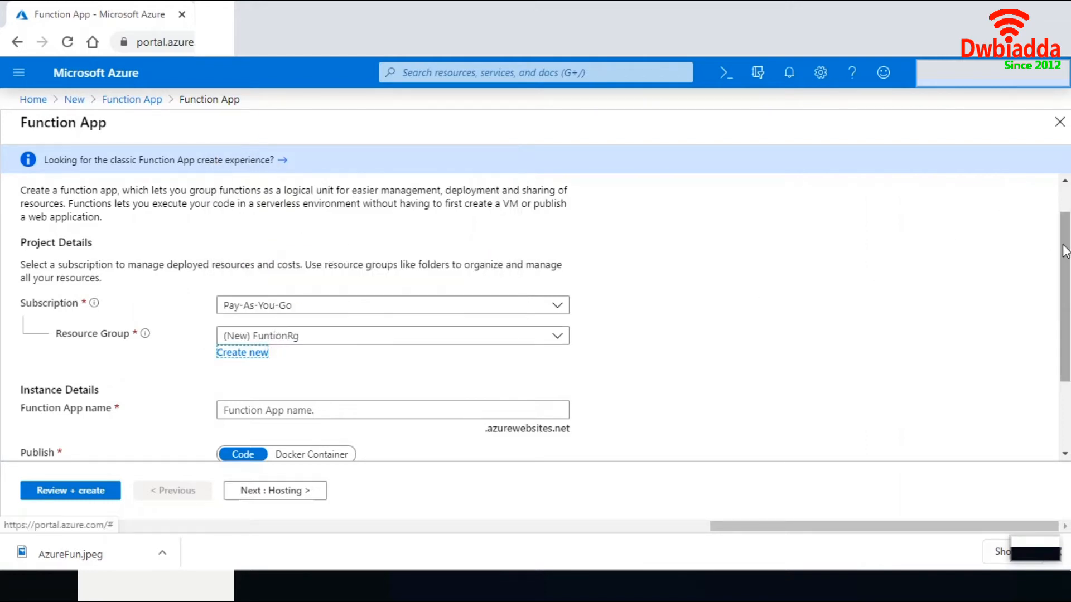
Name the function app myfirstfuntion, with .NET Core as the runtime stack and East US as the region.
left_click_drag(1065, 251, 1057, 311)
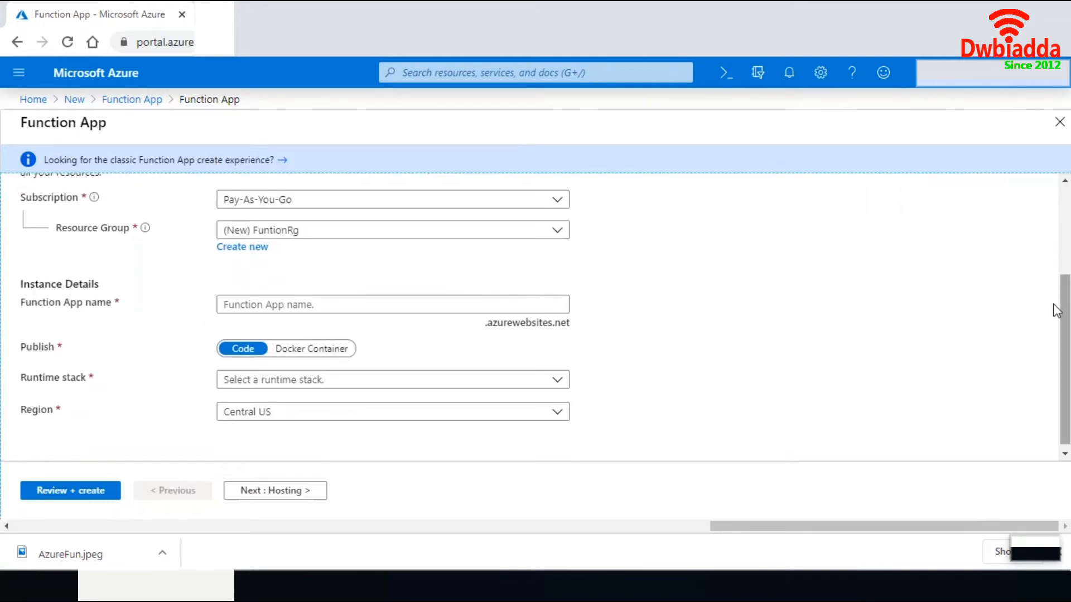
left_click(295, 308)
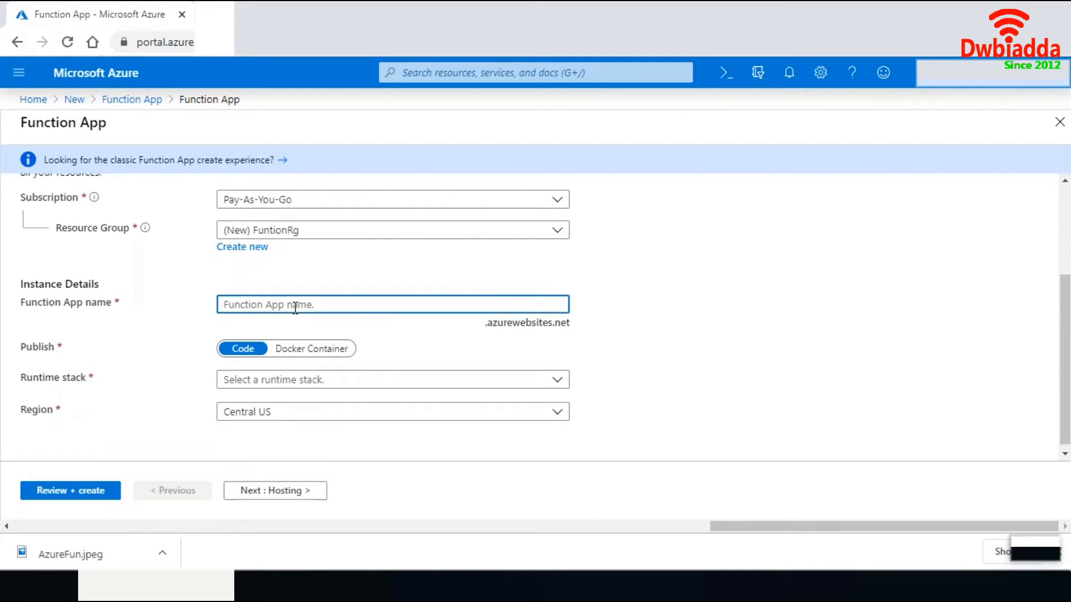
type("myfirstfuntion")
left_click(558, 381)
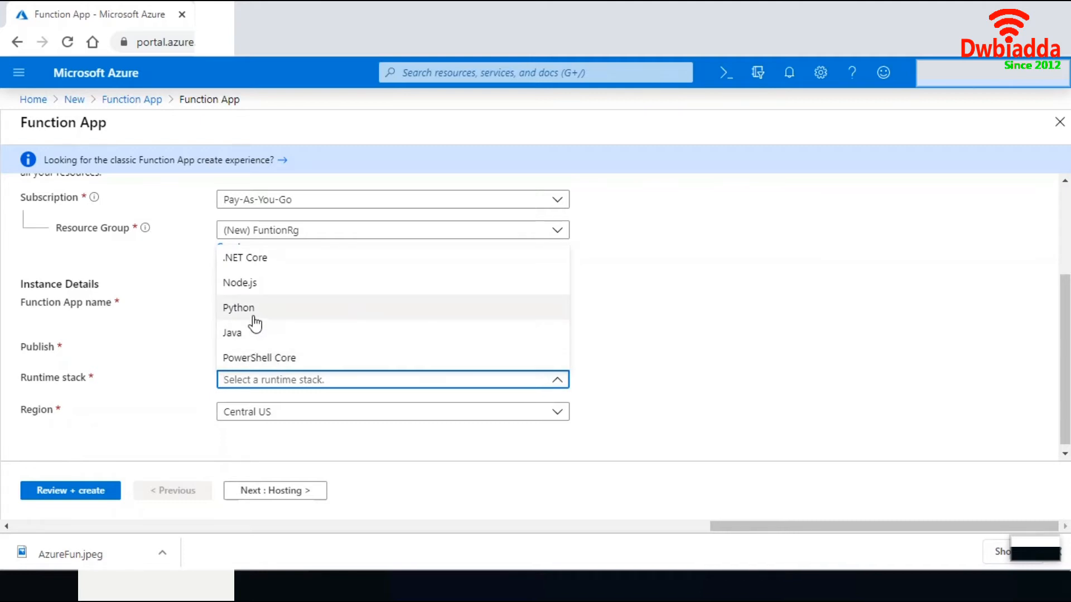
left_click(252, 262)
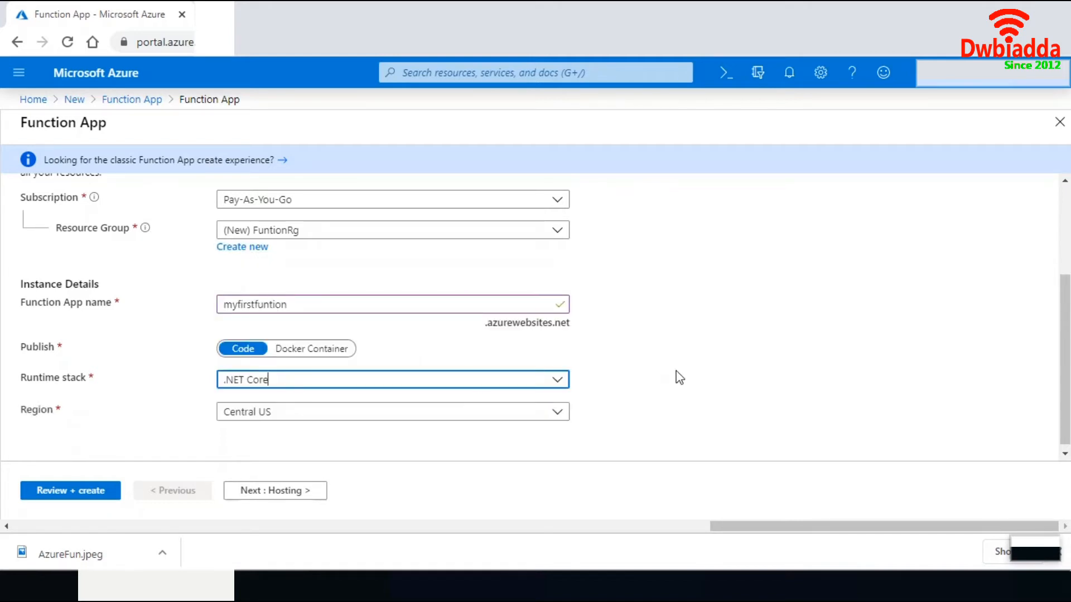
left_click(558, 412)
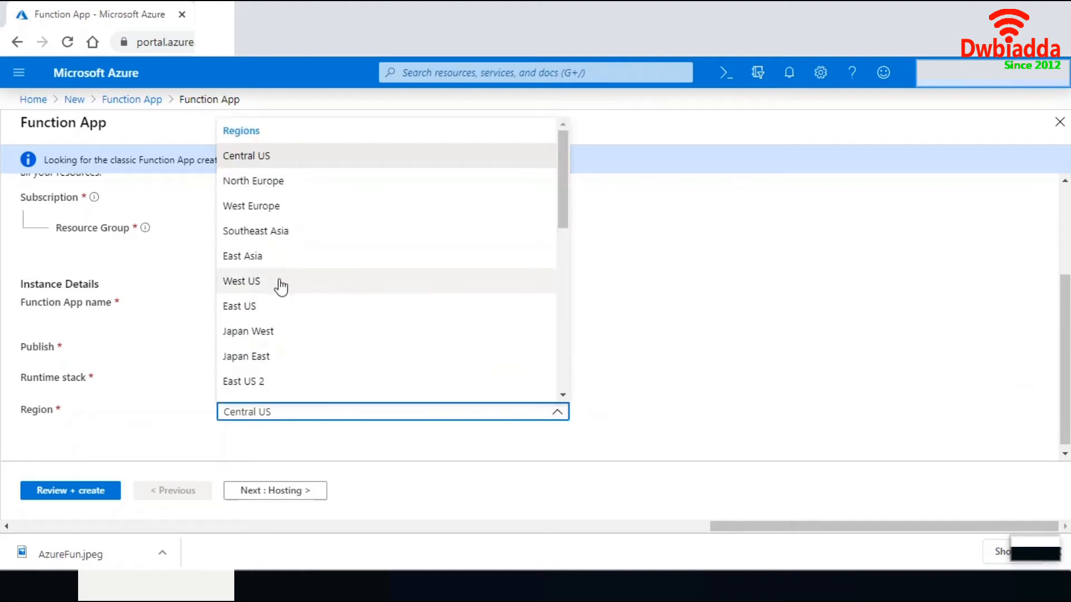
left_click(257, 307)
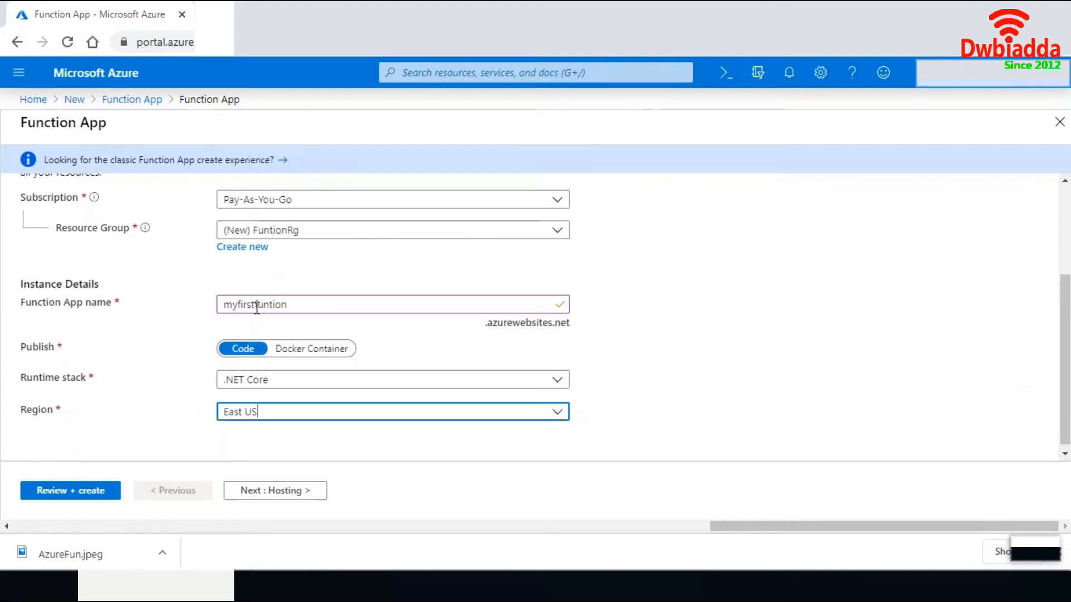
Check the storage account choices in the hosting settings, and set the operating system to Windows with the Consumption plan type.
left_click(68, 492)
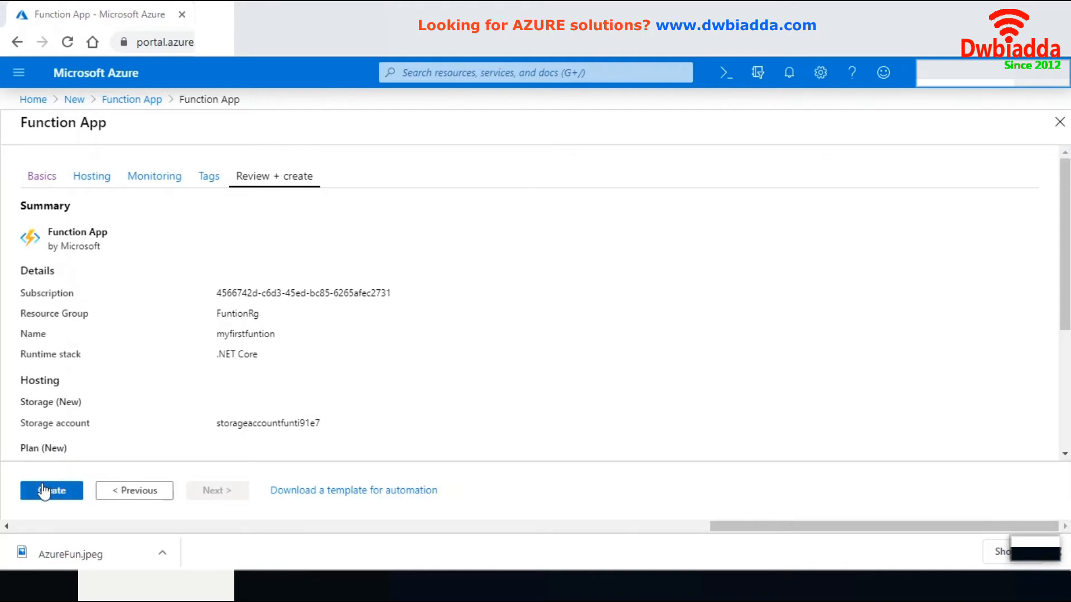
left_click(93, 179)
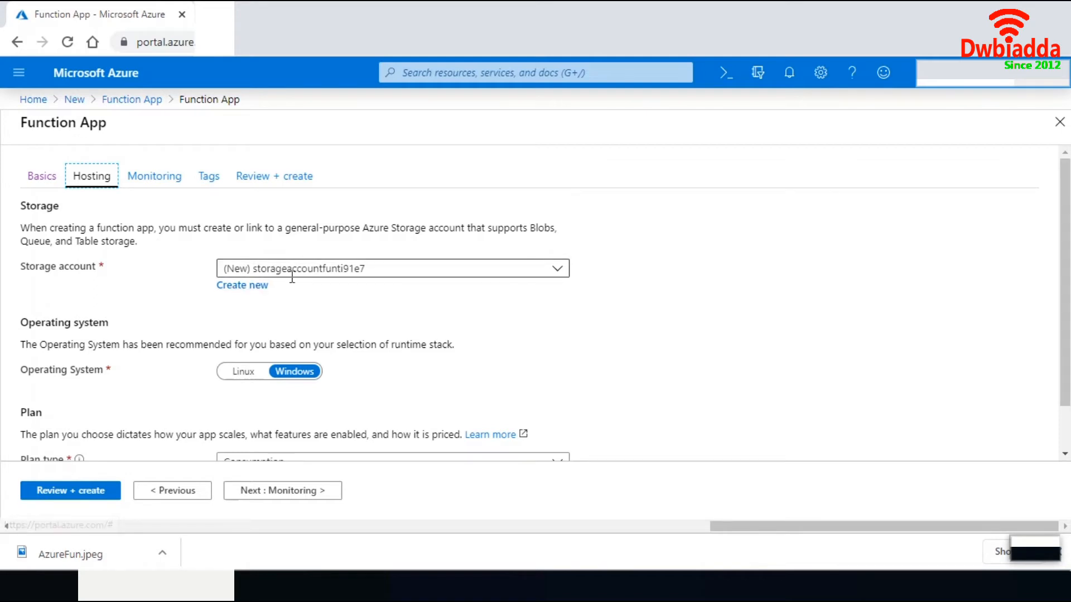
left_click(566, 270)
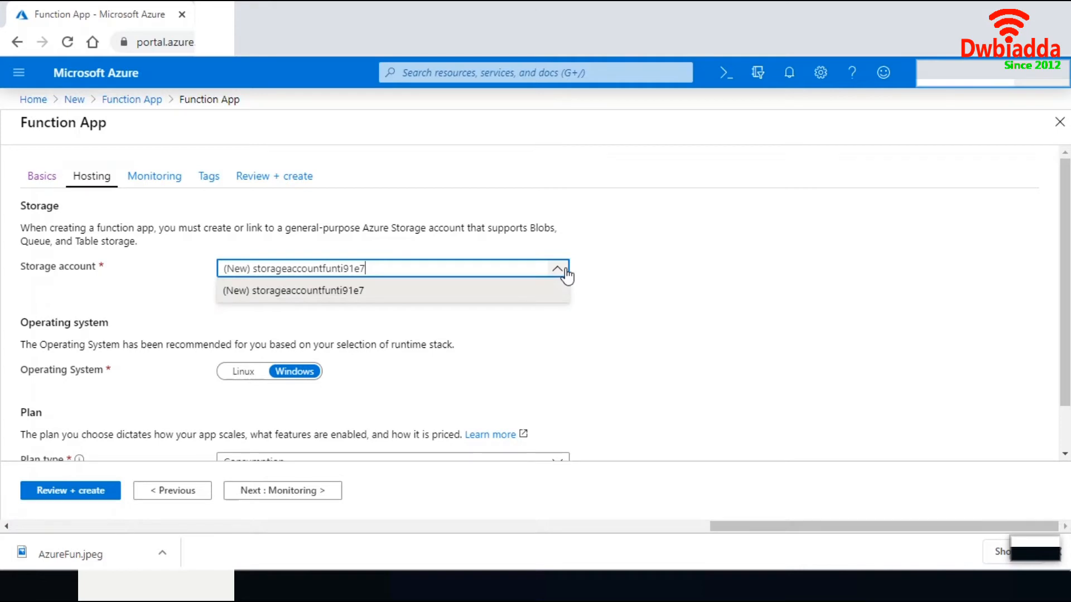
left_click(688, 281)
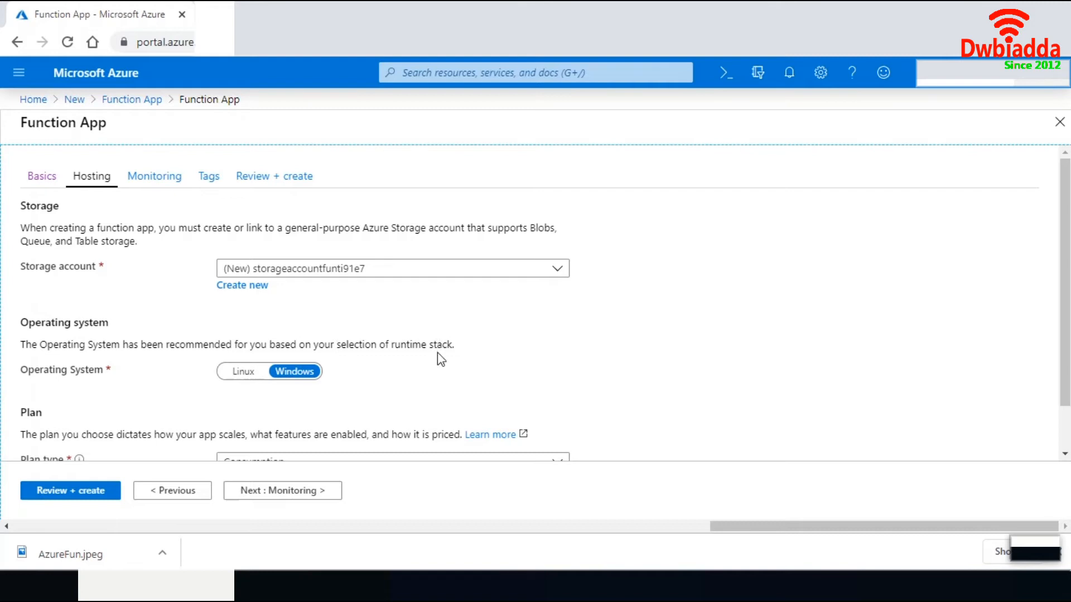
left_click(244, 372)
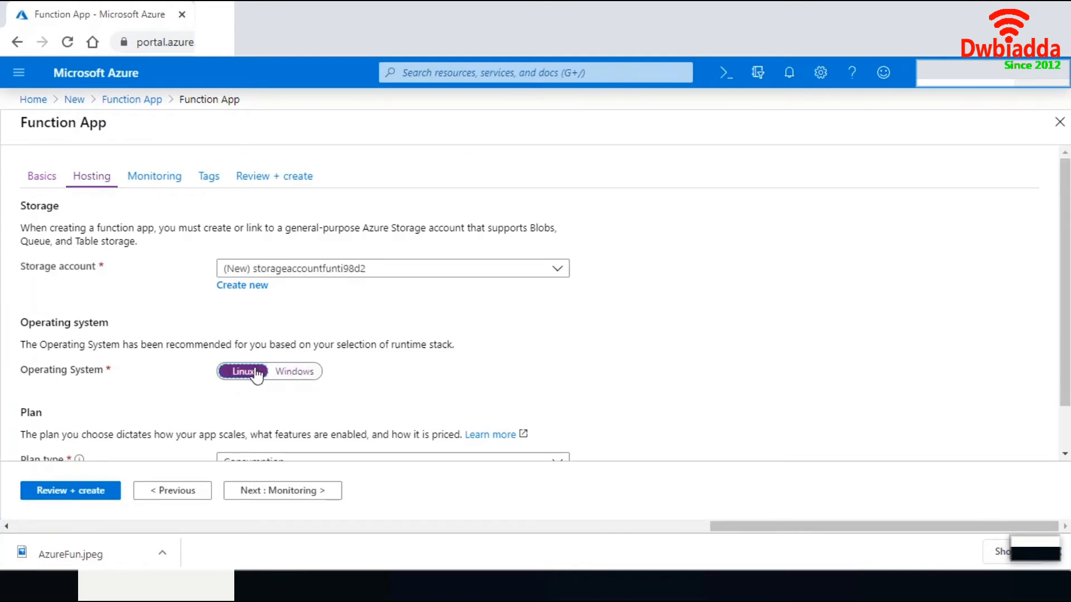
left_click(296, 372)
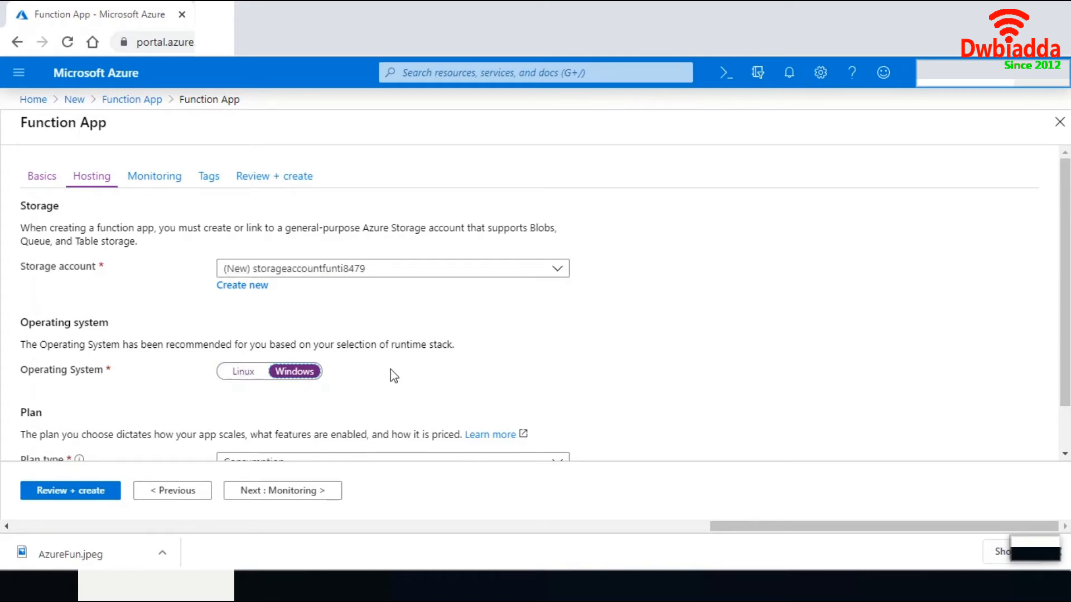
left_click_drag(1065, 230, 1065, 271)
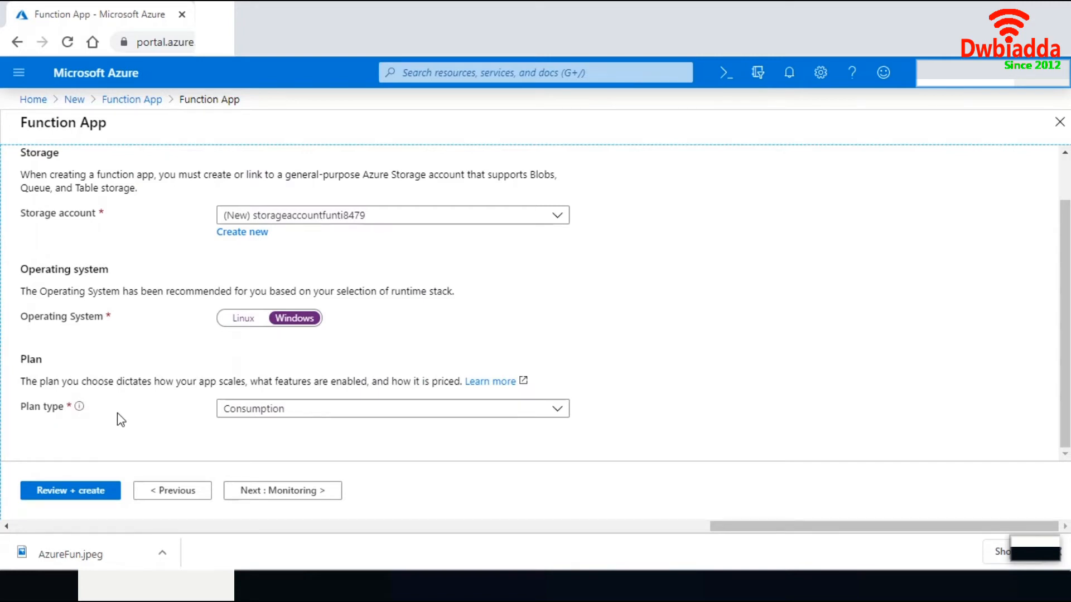
left_click(252, 410)
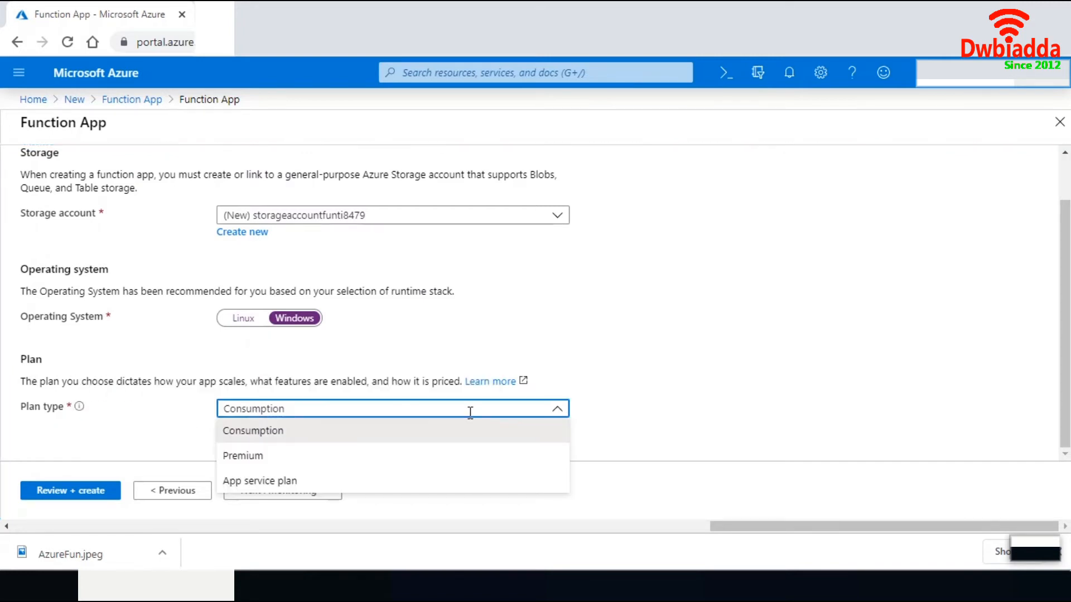
left_click(278, 435)
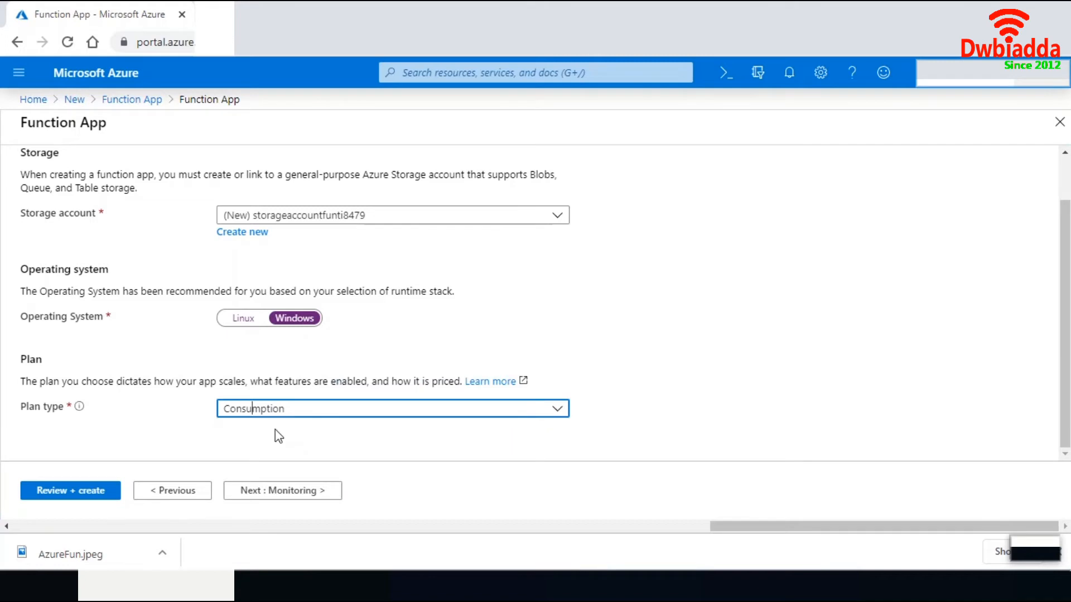
scroll(278, 433, "up", 1)
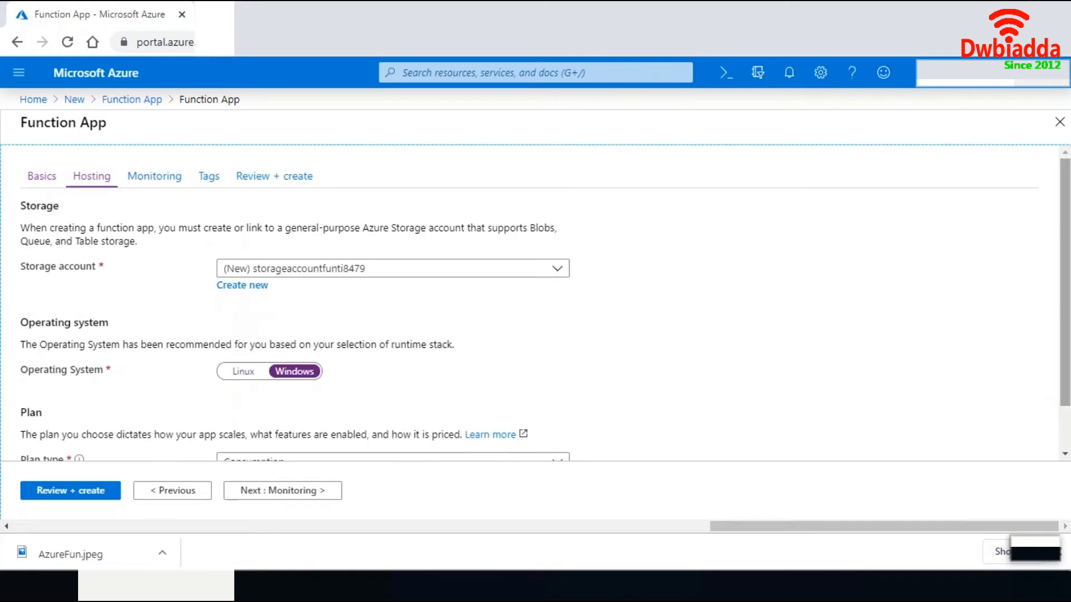
Check the Application Insights choices in the monitoring settings, and create the function app after reviewing its summary.
left_click(145, 180)
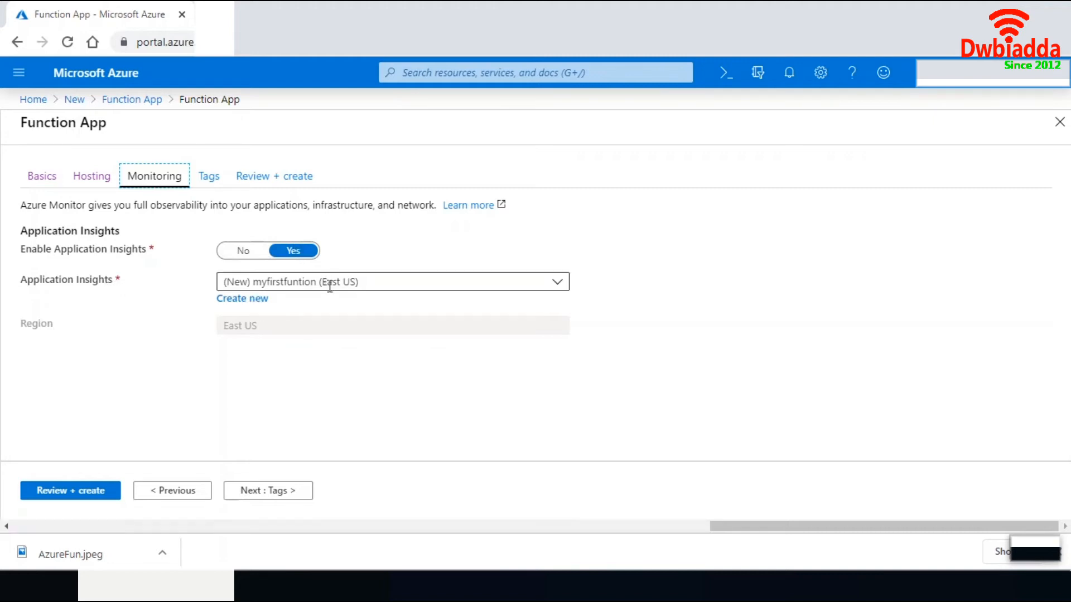
left_click(560, 289)
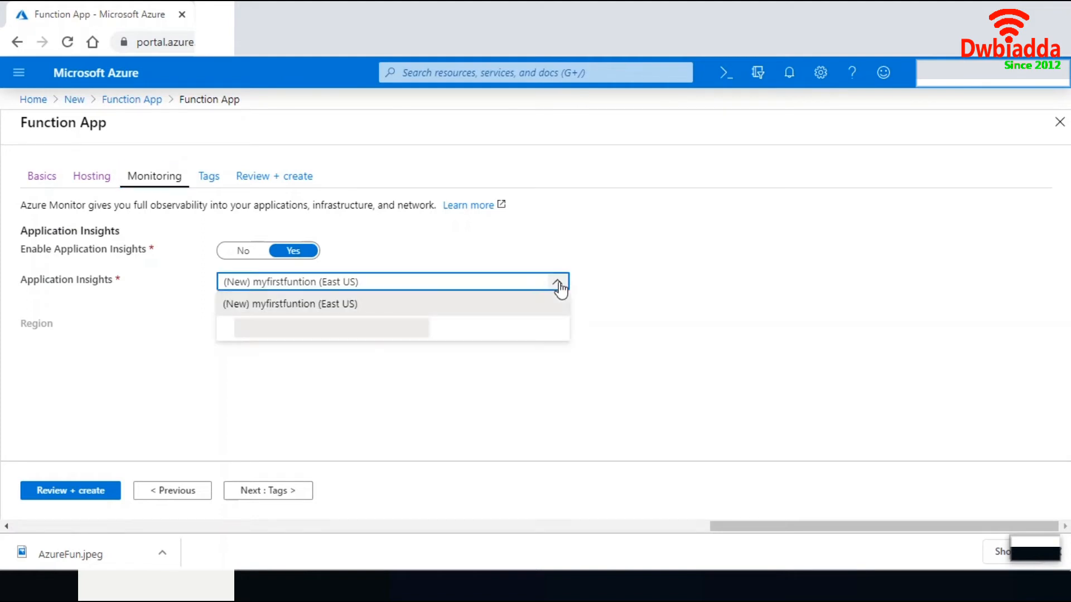
left_click(560, 289)
left_click(560, 289)
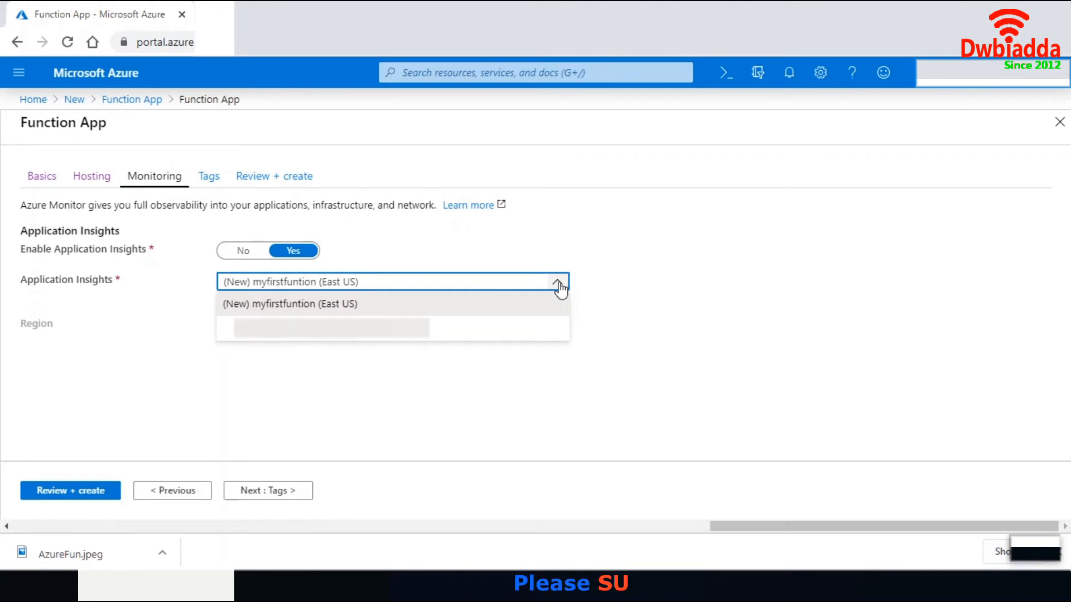
left_click(560, 288)
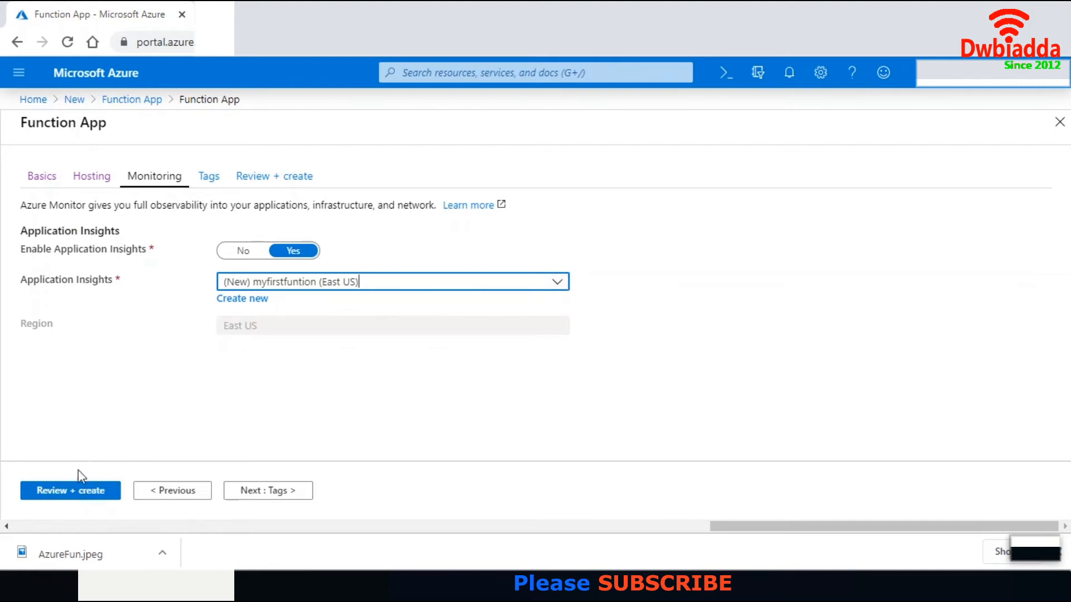
left_click(61, 492)
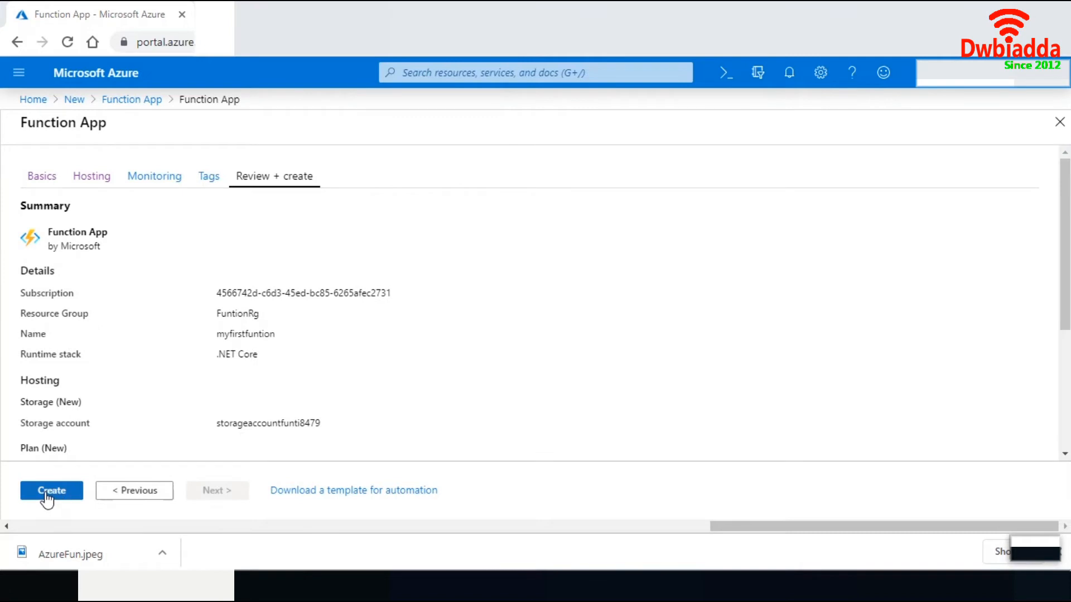
left_click(46, 492)
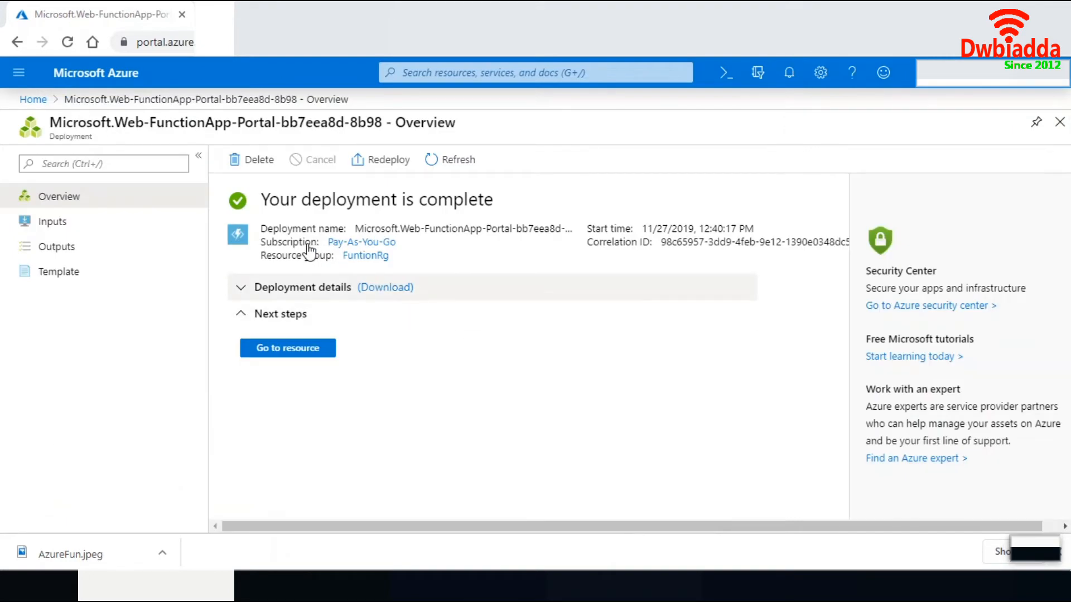
Return to the portal home and open the FuntionRg resource group to view its resources.
left_click(37, 101)
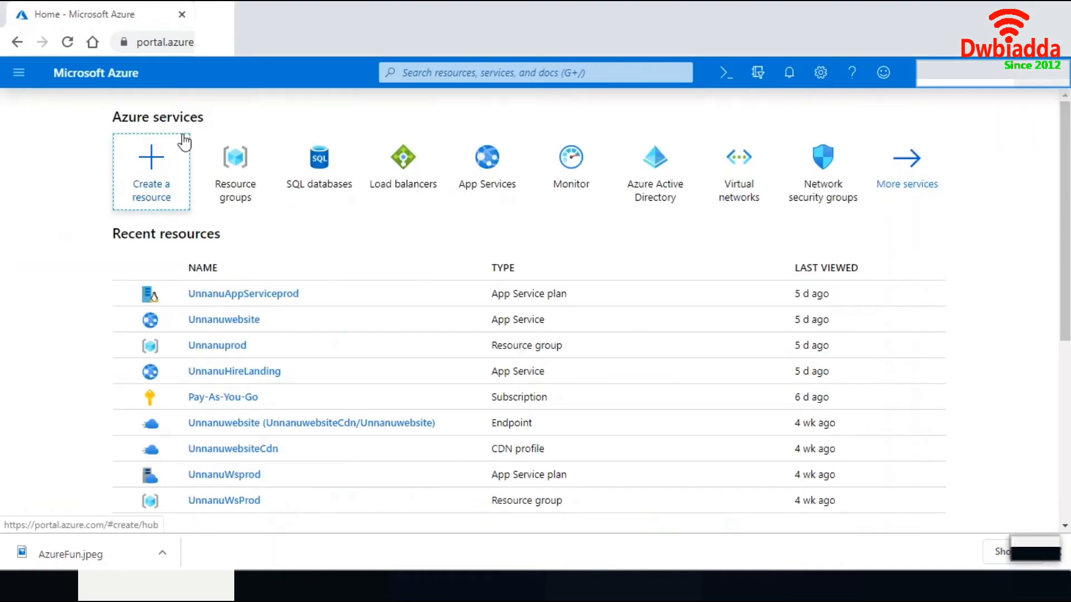
left_click(235, 165)
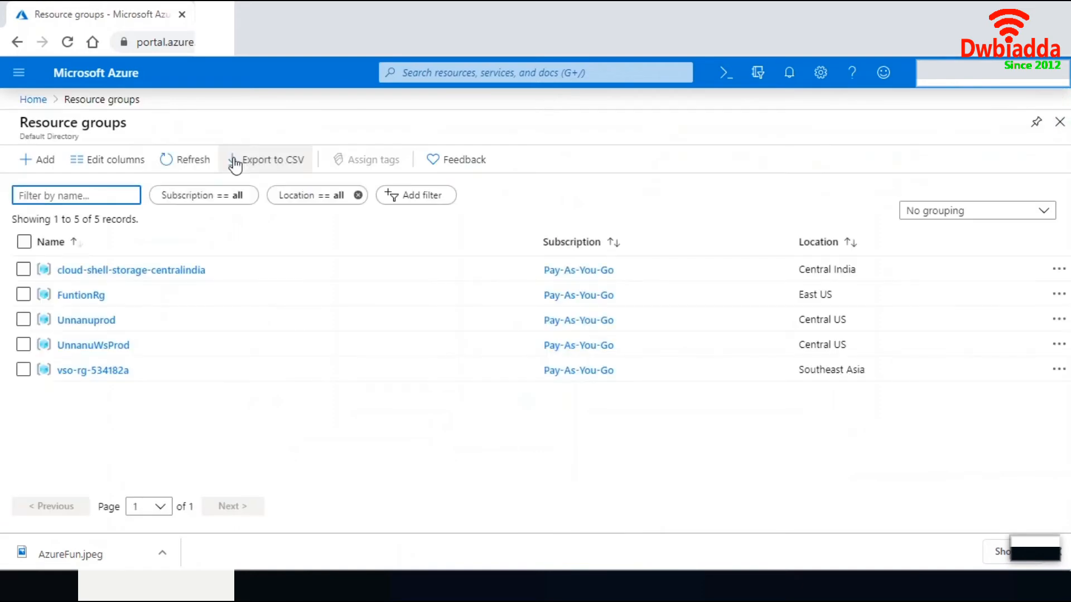
left_click(89, 296)
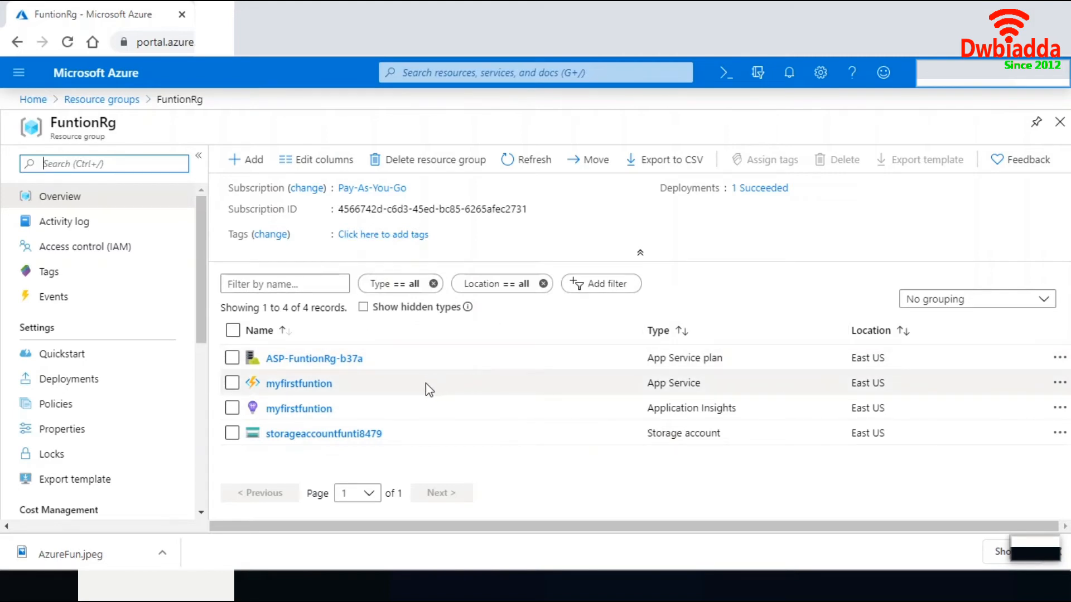
Open the myfirstfuntion function app and look over its platform features and overview.
left_click(306, 388)
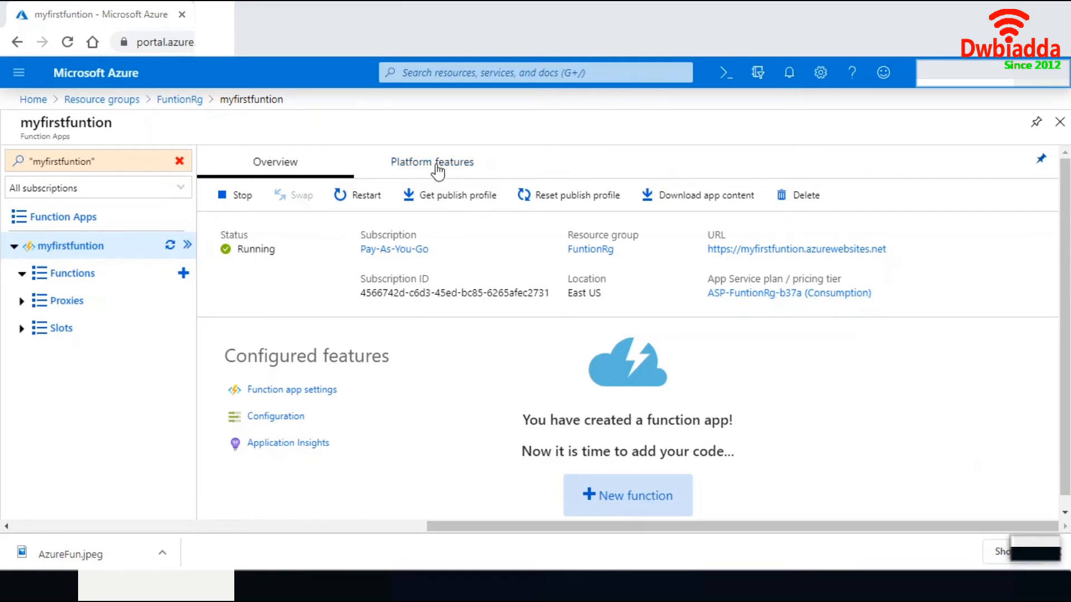
left_click(416, 168)
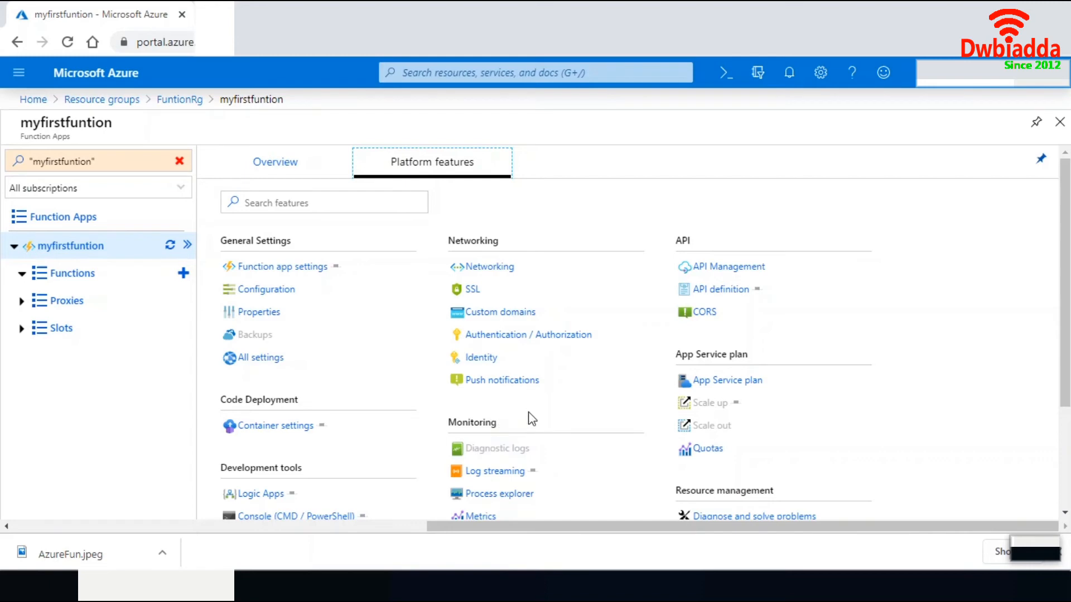
left_click(268, 179)
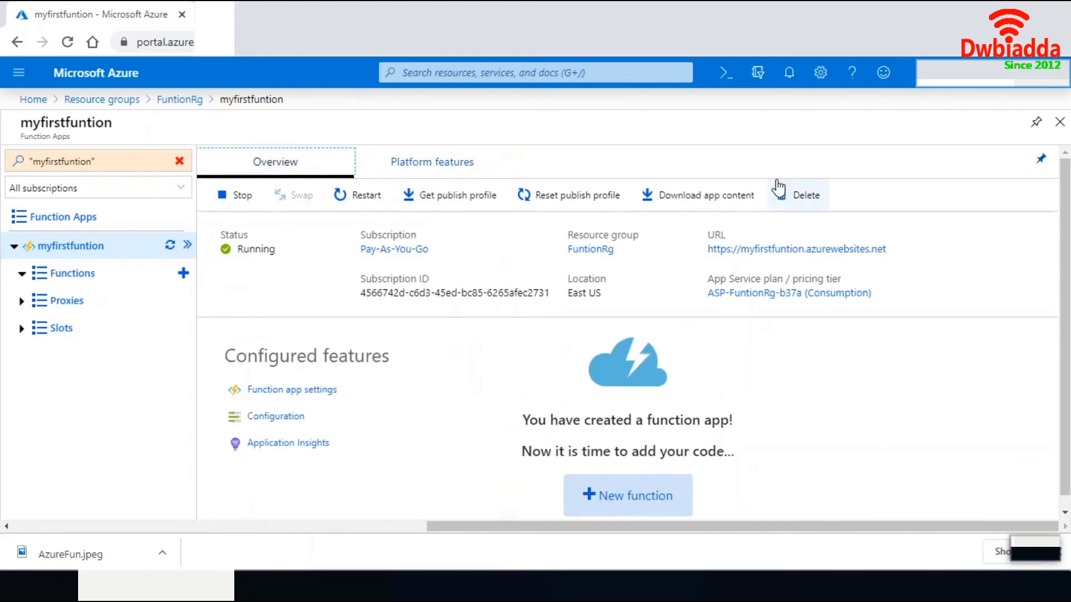
Start a new function in the app and choose In-portal as its development environment.
scroll(1066, 231, "down", 1)
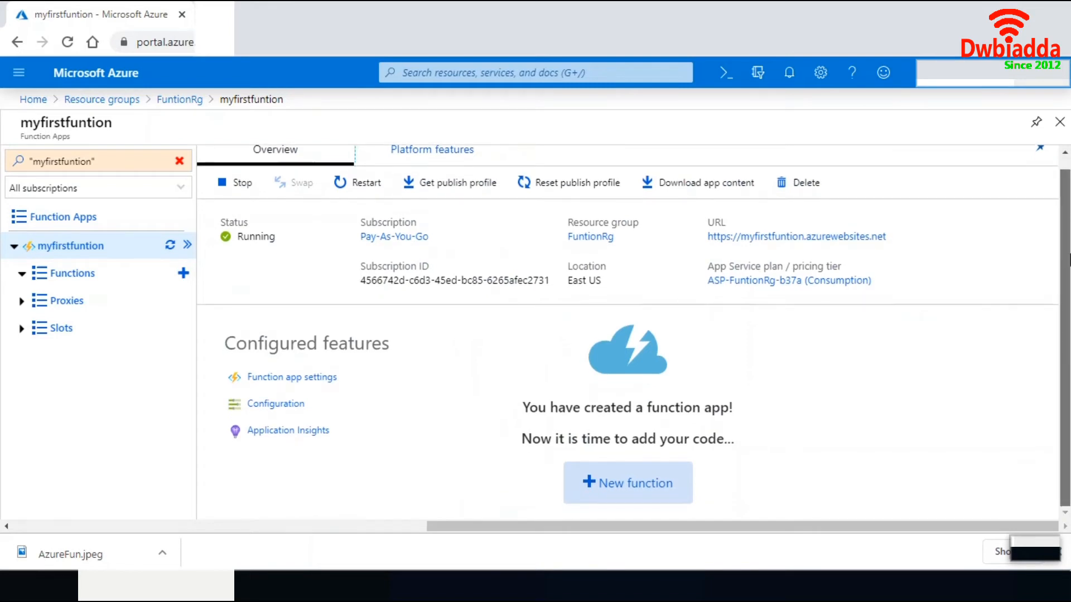
left_click(635, 484)
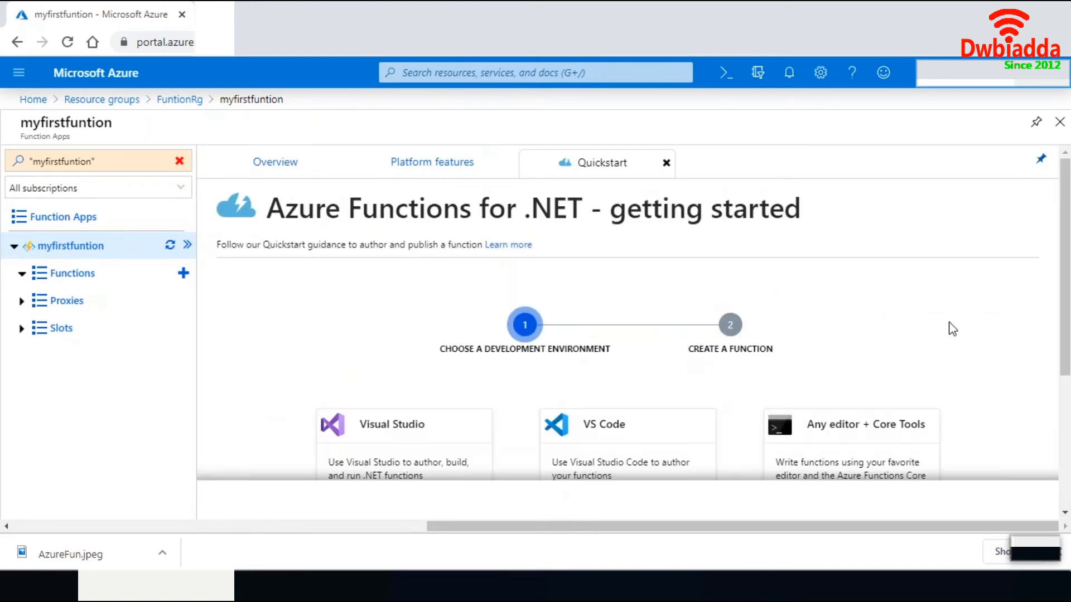
left_click_drag(1065, 221, 1067, 282)
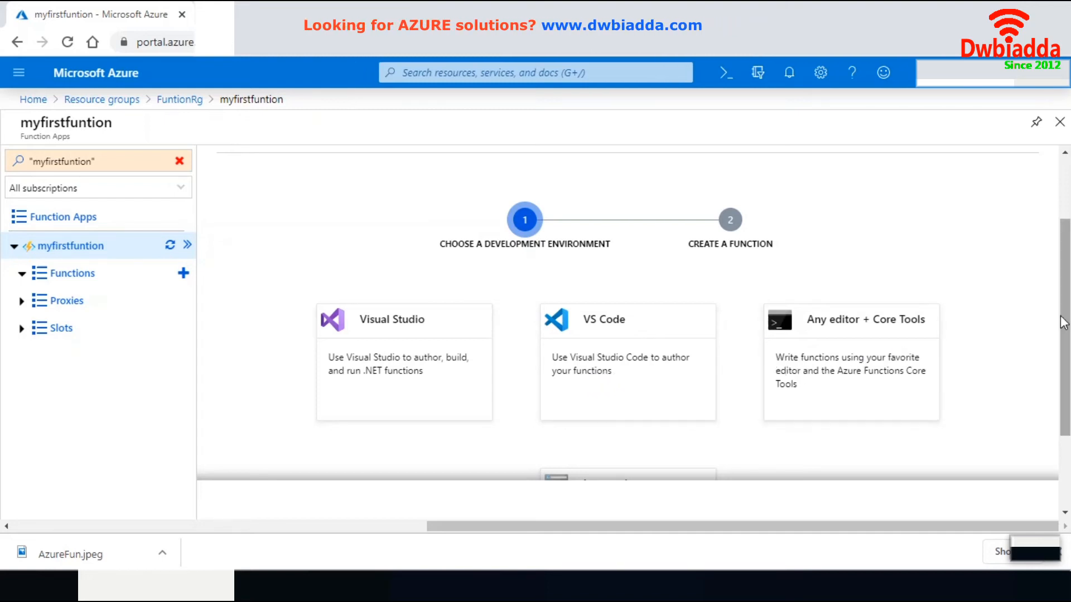
scroll(1062, 320, "down", 1)
scroll(1063, 363, "down", 1)
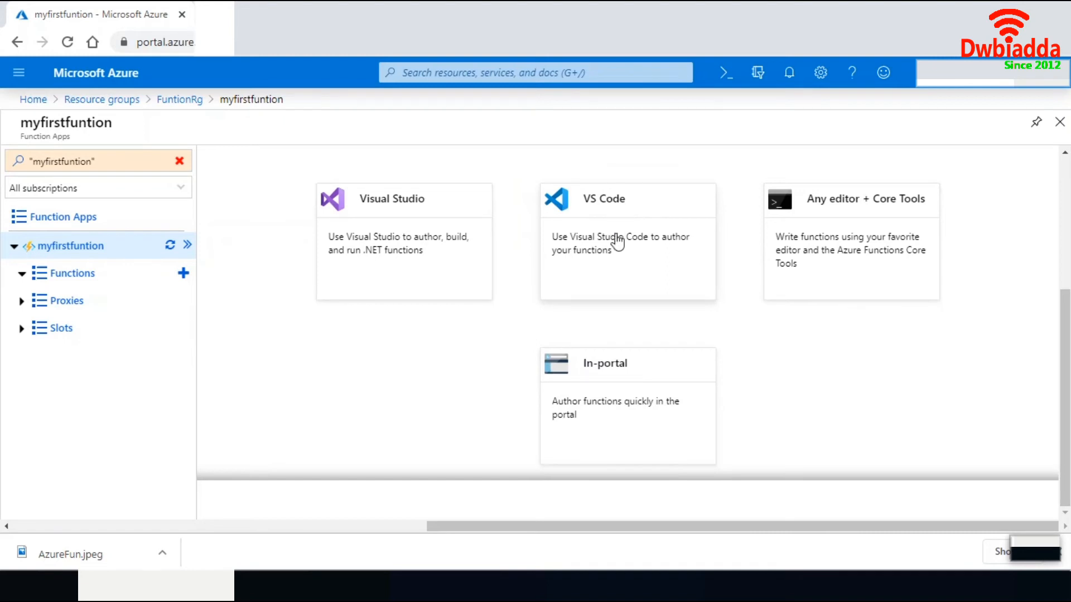
left_click(625, 410)
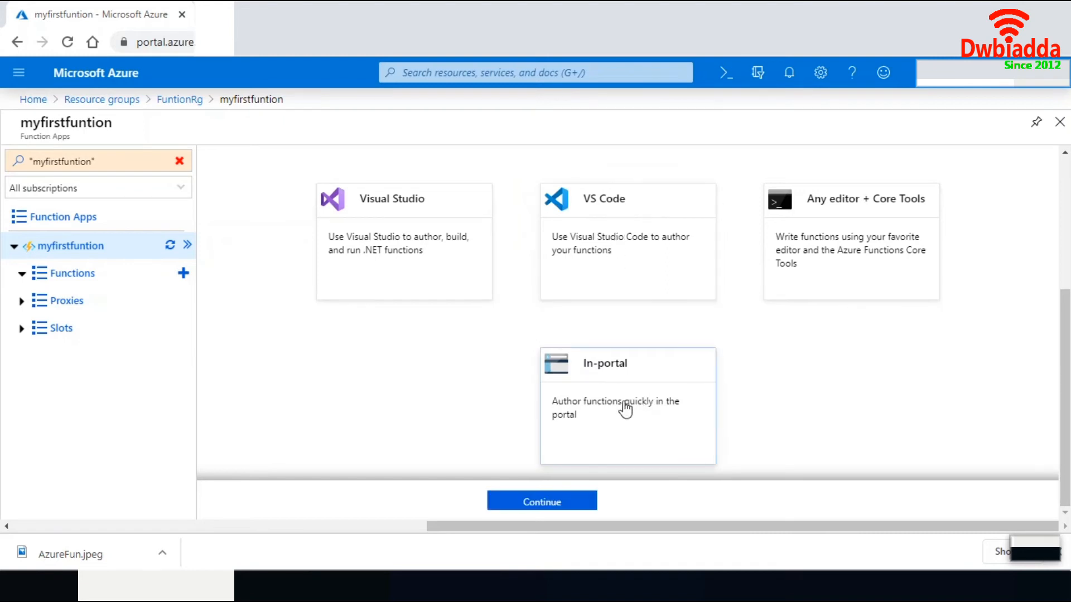
left_click(558, 501)
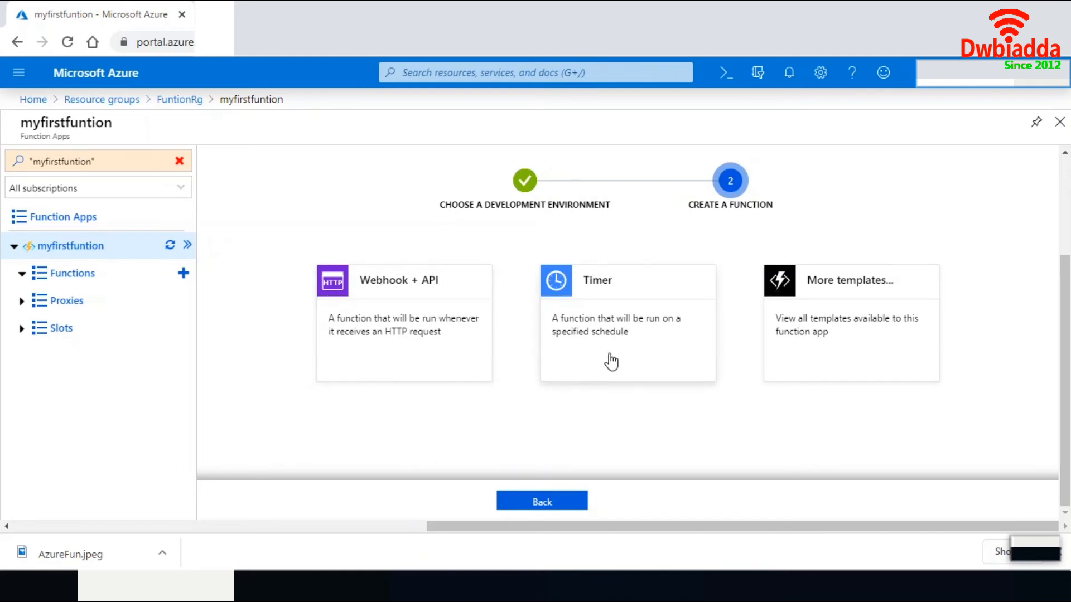
Choose More templates for the new function and browse the available trigger templates.
left_click(827, 346)
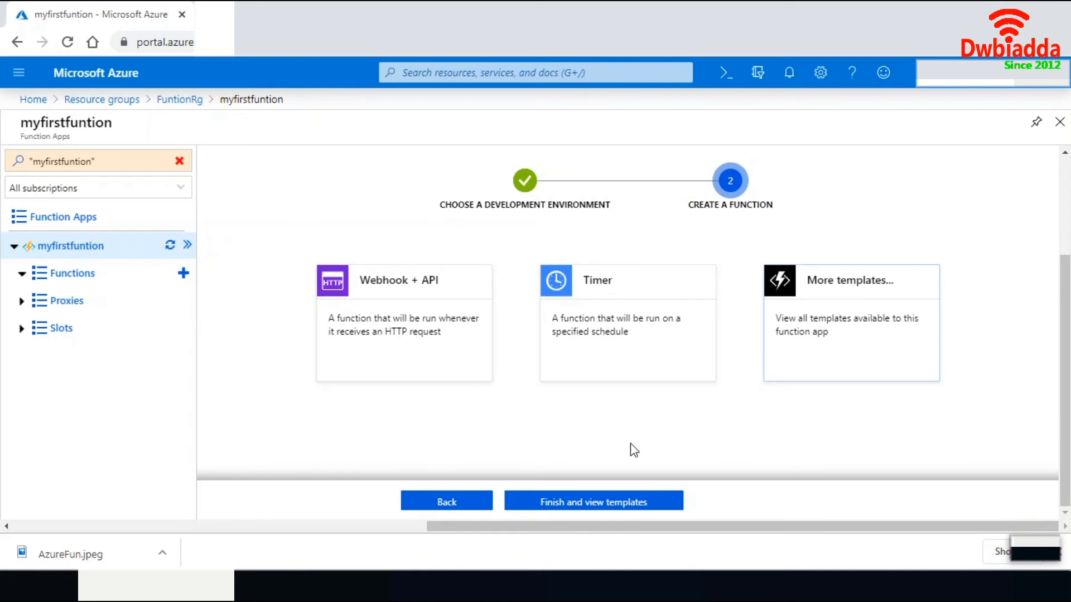
left_click(592, 505)
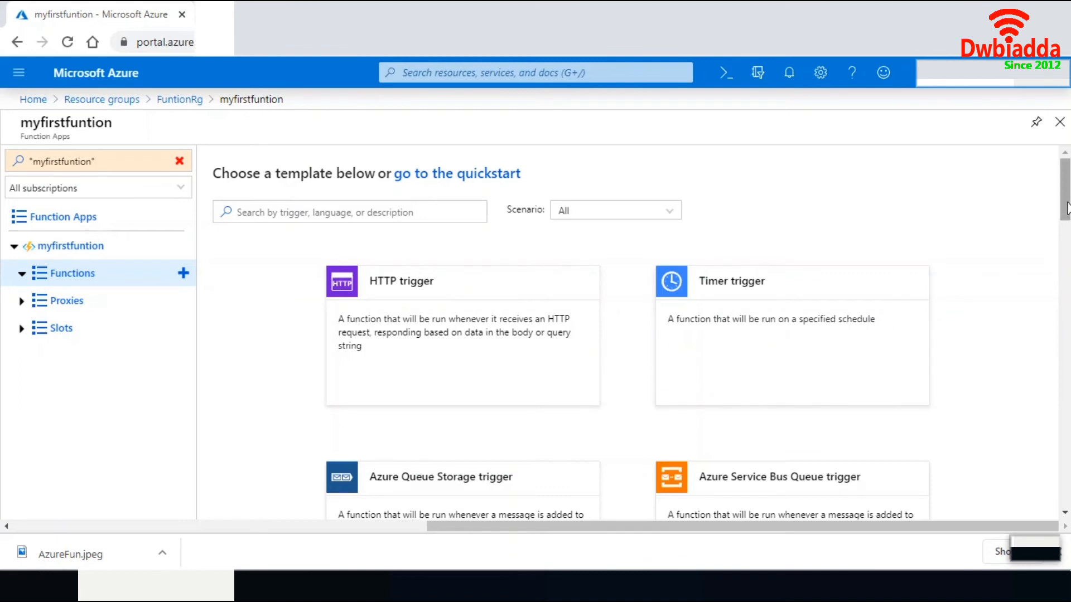
left_click_drag(1067, 168, 1067, 237)
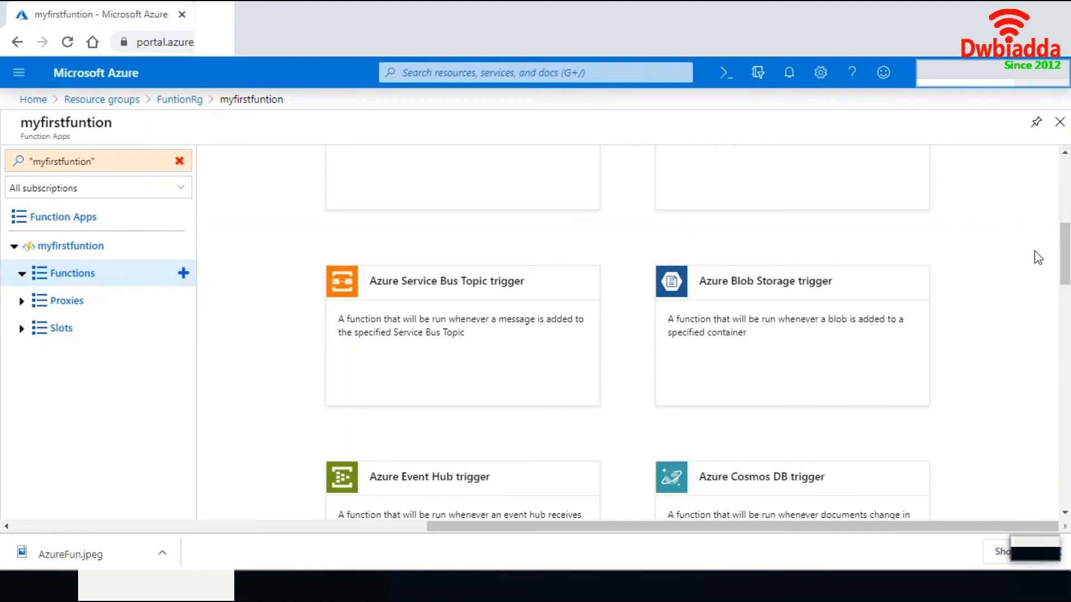
left_click_drag(1065, 245, 1065, 180)
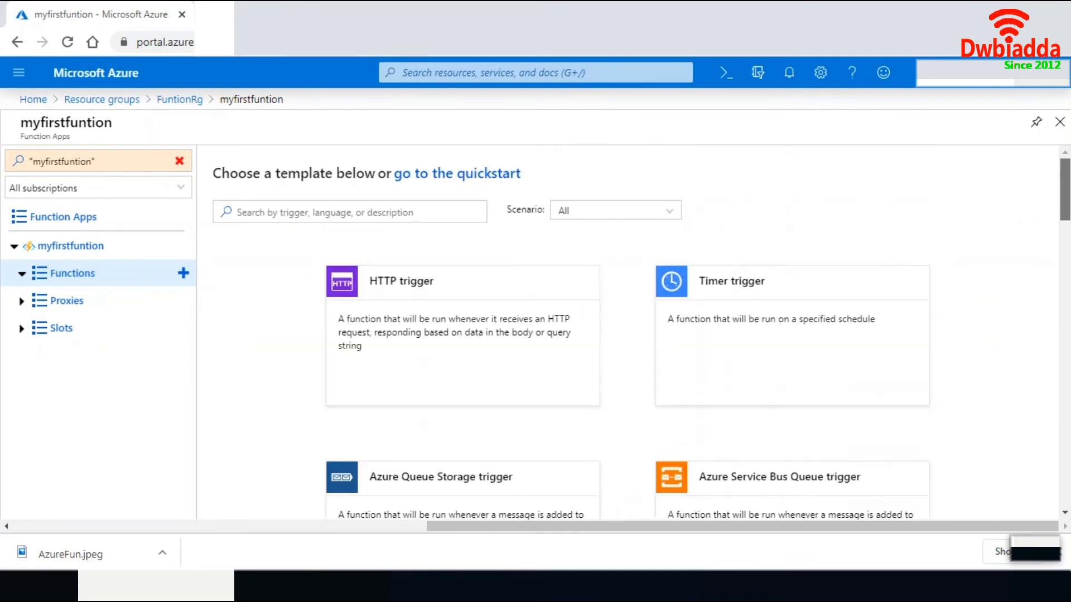
Create a function from the HTTP trigger template, named HttpTrigger1 with the Function authorization level.
left_click(446, 329)
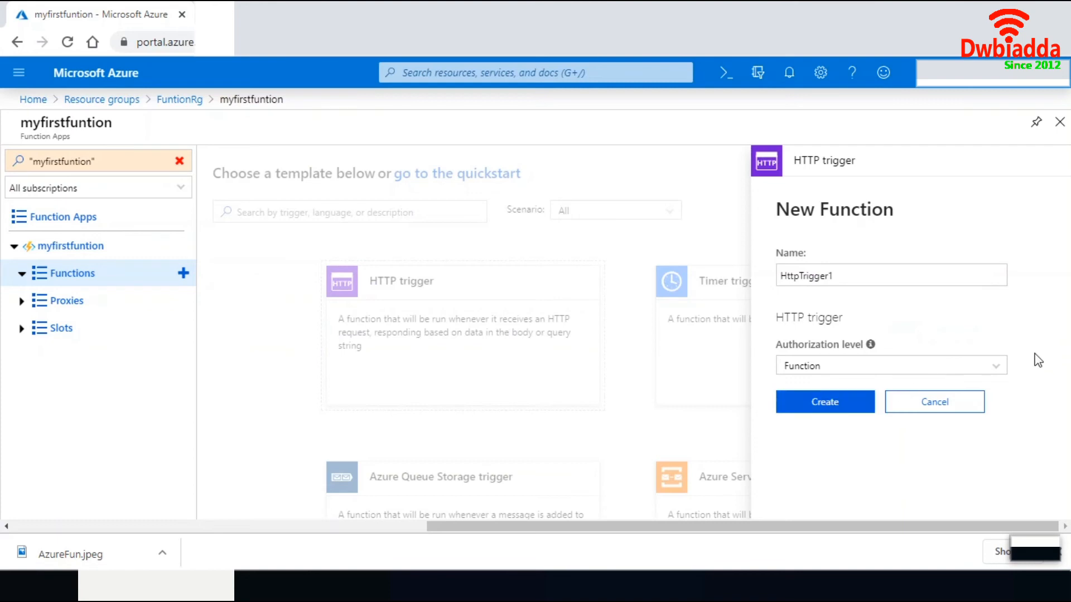
left_click(999, 369)
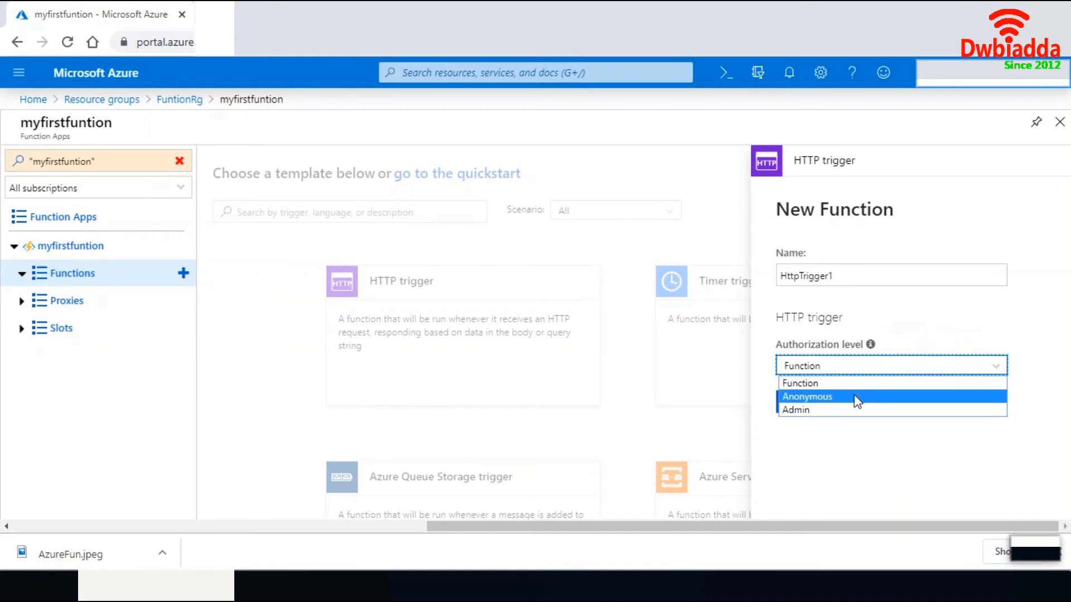
left_click(798, 442)
left_click(817, 405)
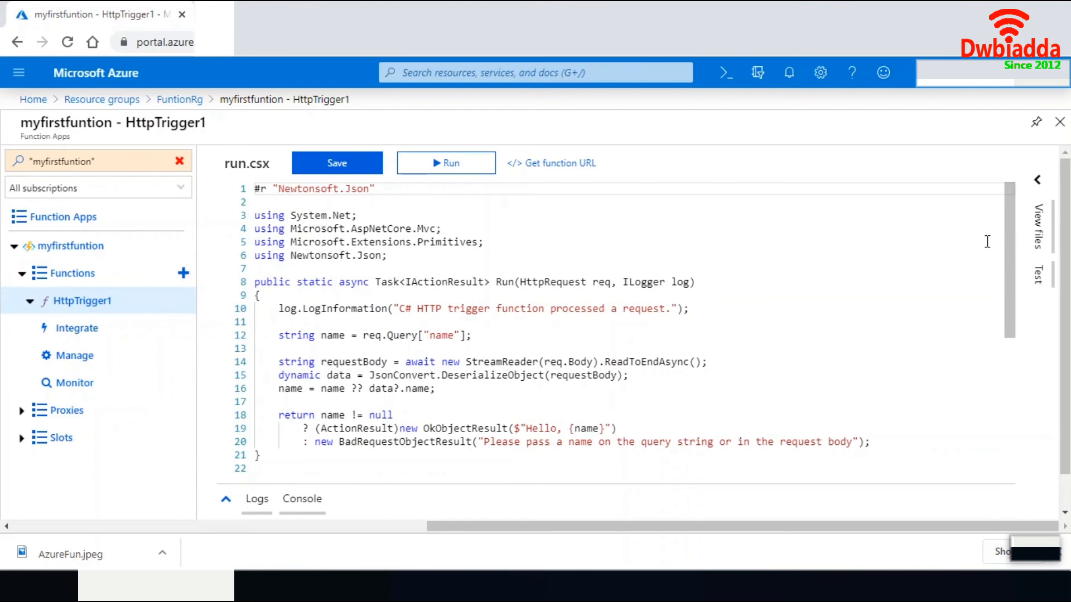
Save the function's run.csx code and run it with the default POST test request.
left_click(330, 167)
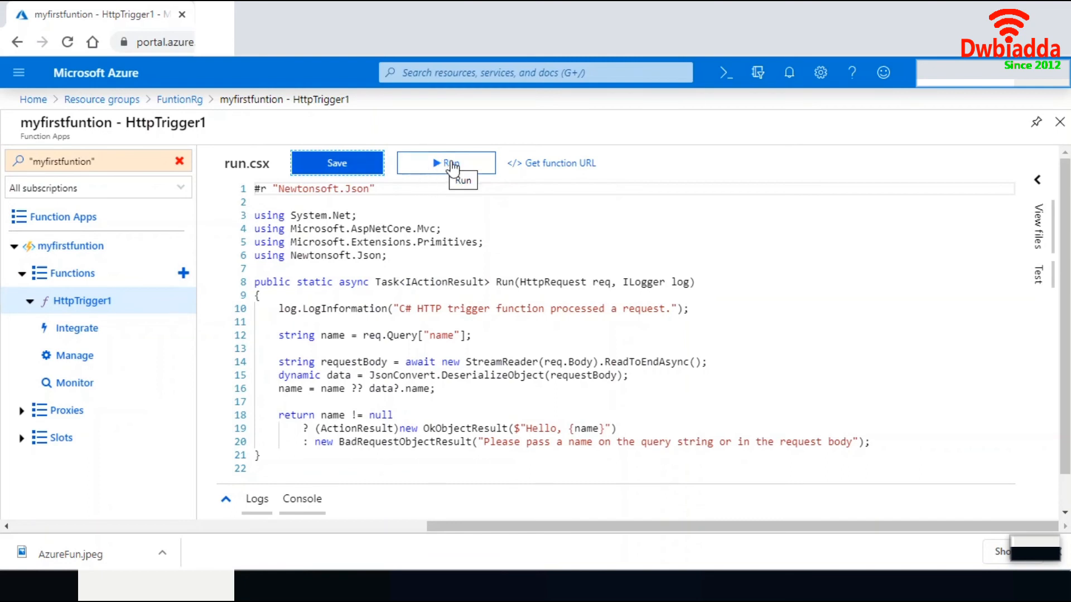
scroll(1067, 280, "down", 1)
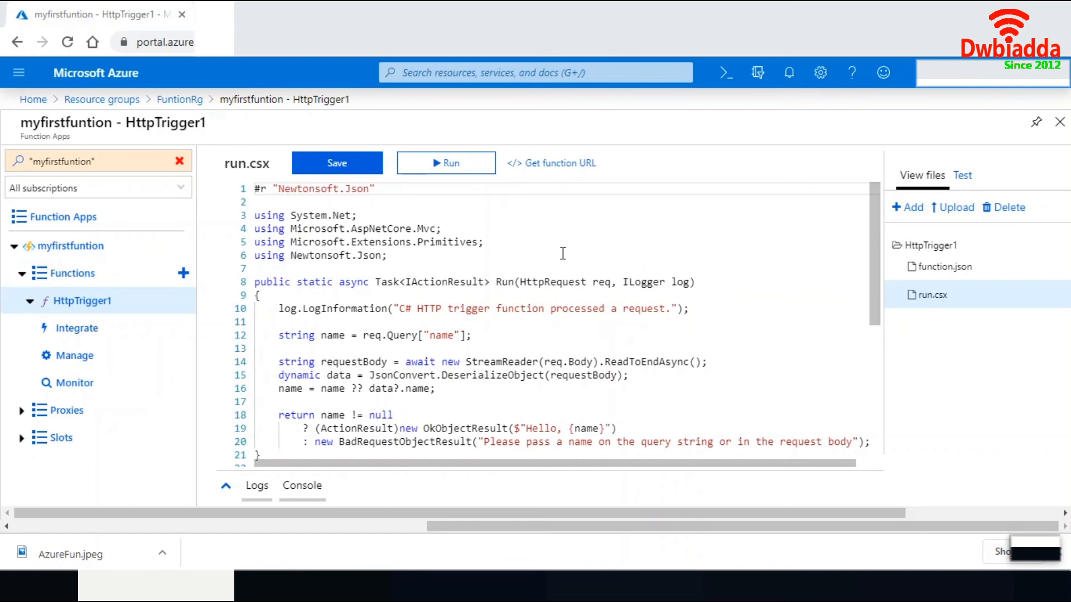
left_click(439, 166)
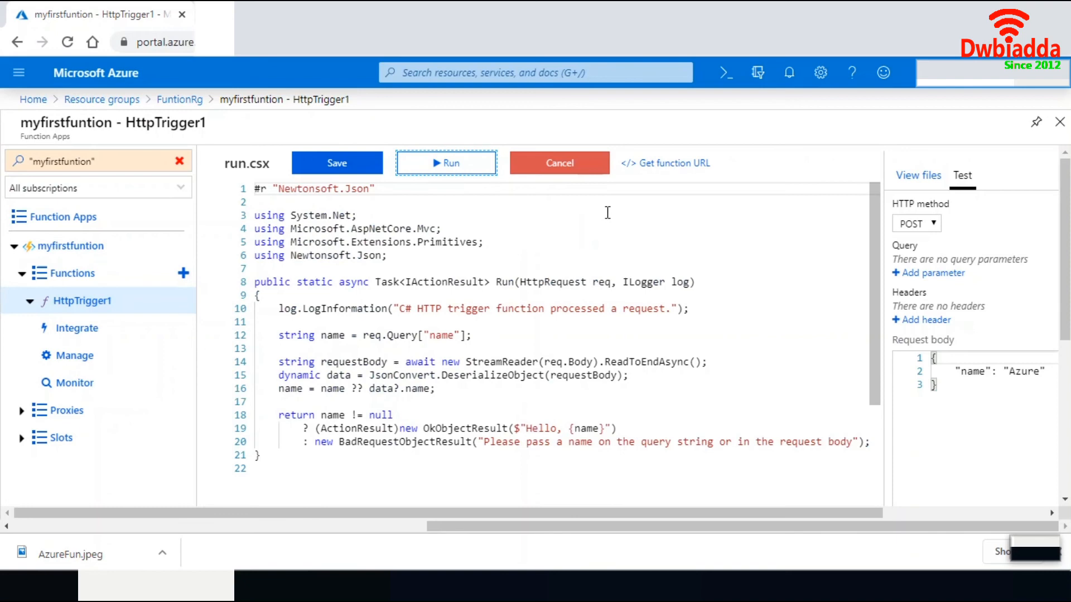
mouse_move(875, 232)
left_mouse_down()
mouse_move(882, 318)
mouse_move(889, 223)
left_mouse_up()
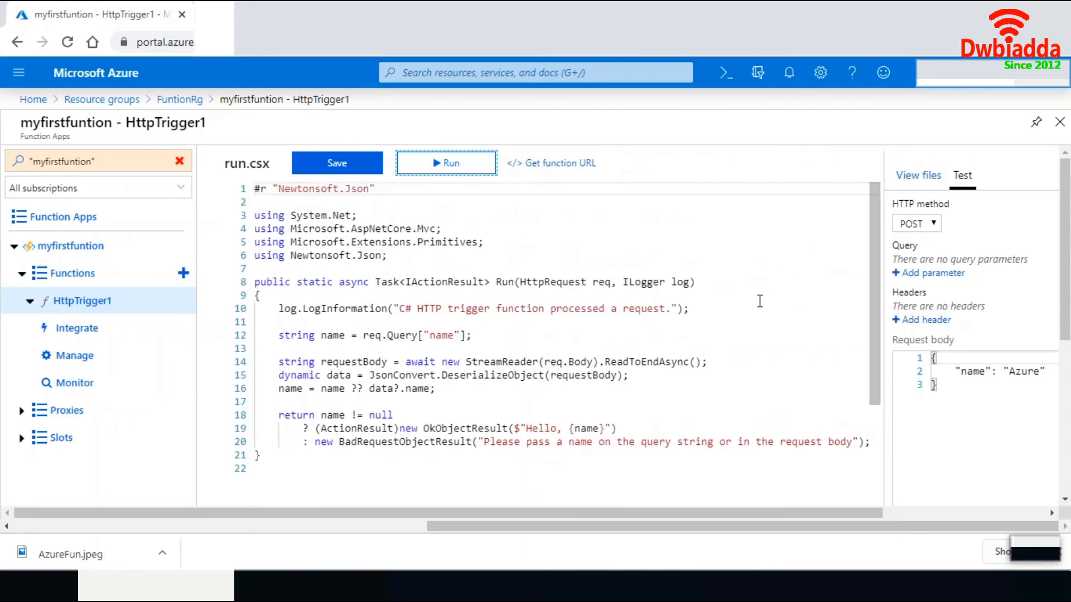
View the bindings in function.json and check the function's test request settings.
left_click(919, 181)
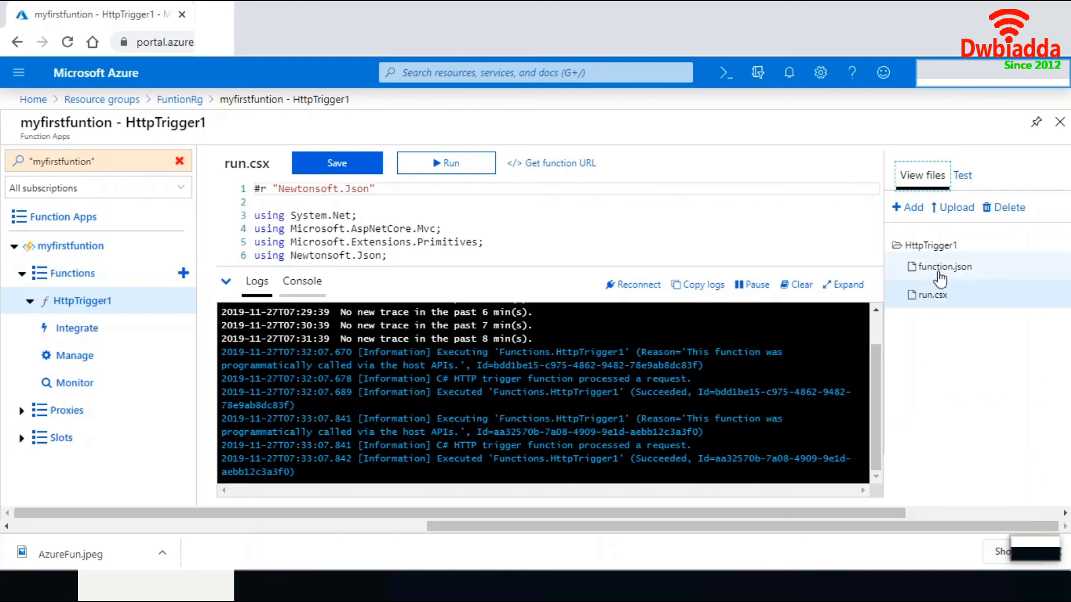
left_click(935, 272)
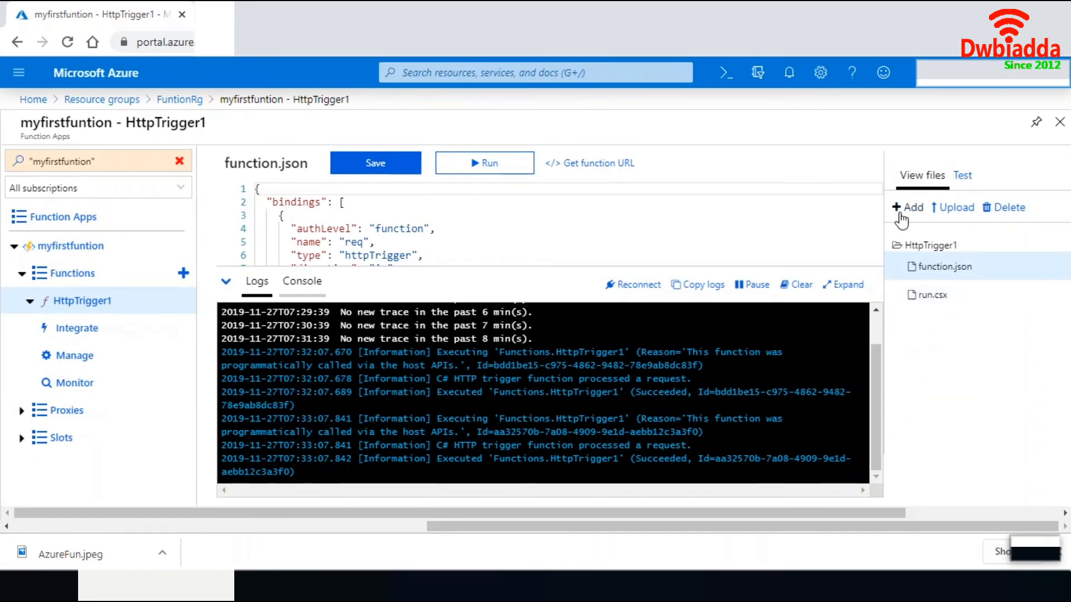
left_click(964, 177)
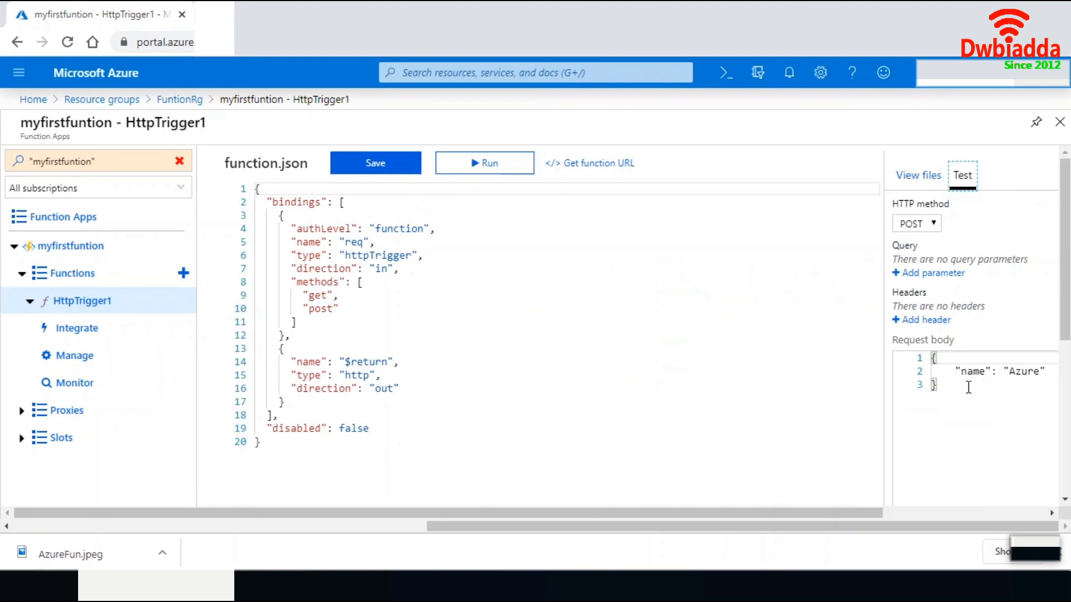
Copy the HttpTrigger1 function URL that uses the default function key, and close the URL dialog.
left_click(595, 170)
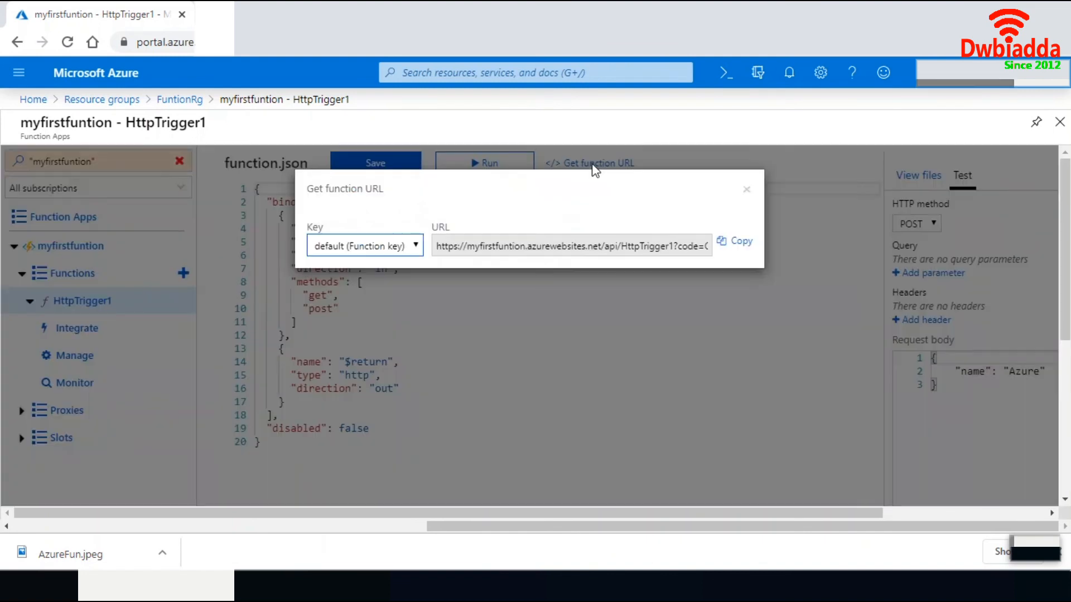
left_click(738, 240)
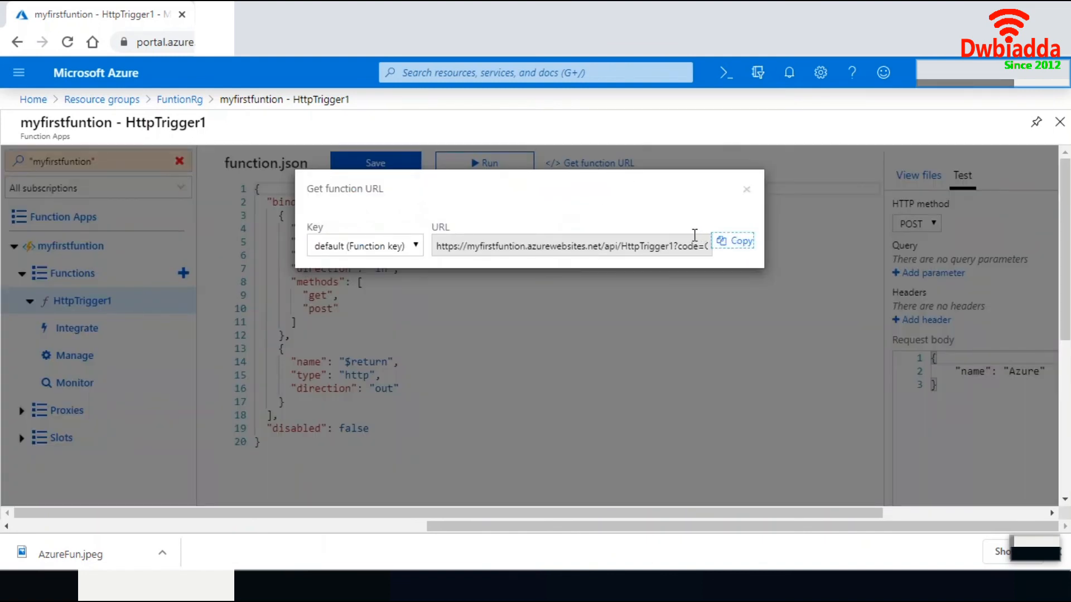
left_click(746, 190)
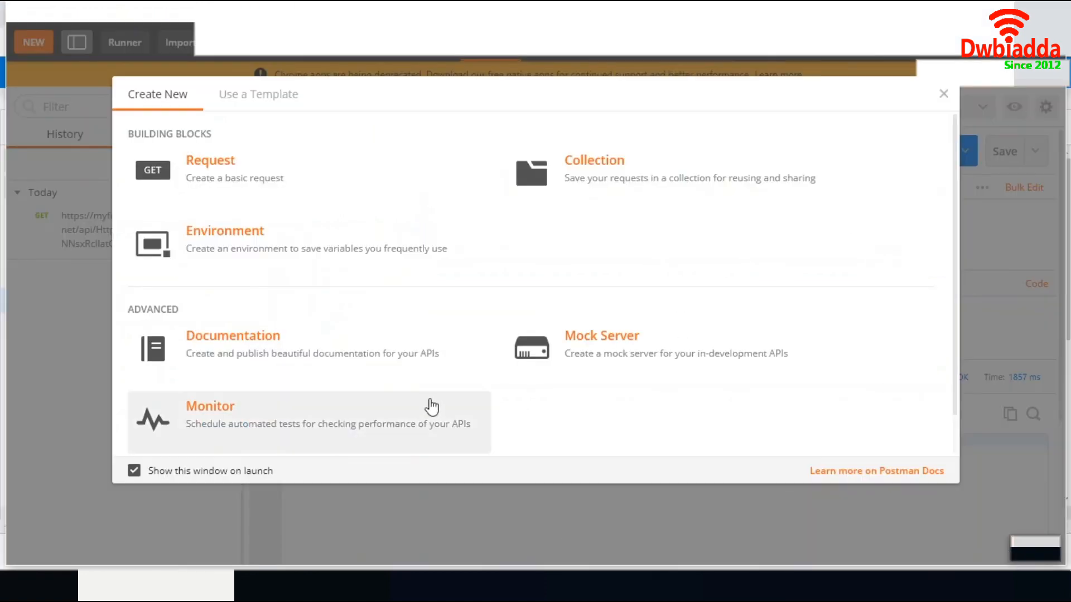
Switch to Postman, dismiss the new request form, and examine the URL of the existing GET request to HttpTrigger1.
left_click(224, 190)
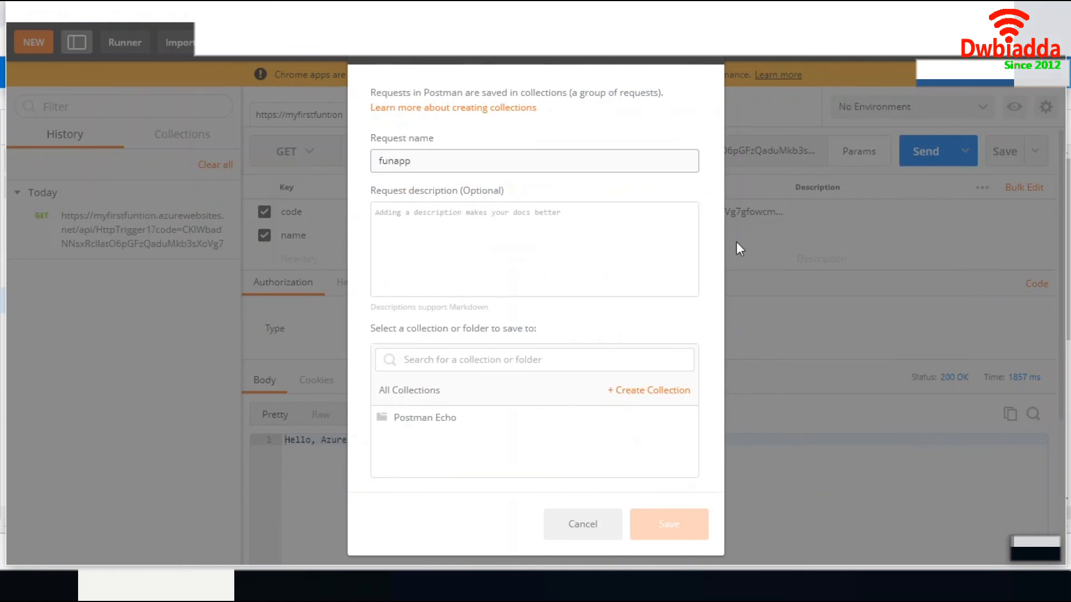
left_click(592, 533)
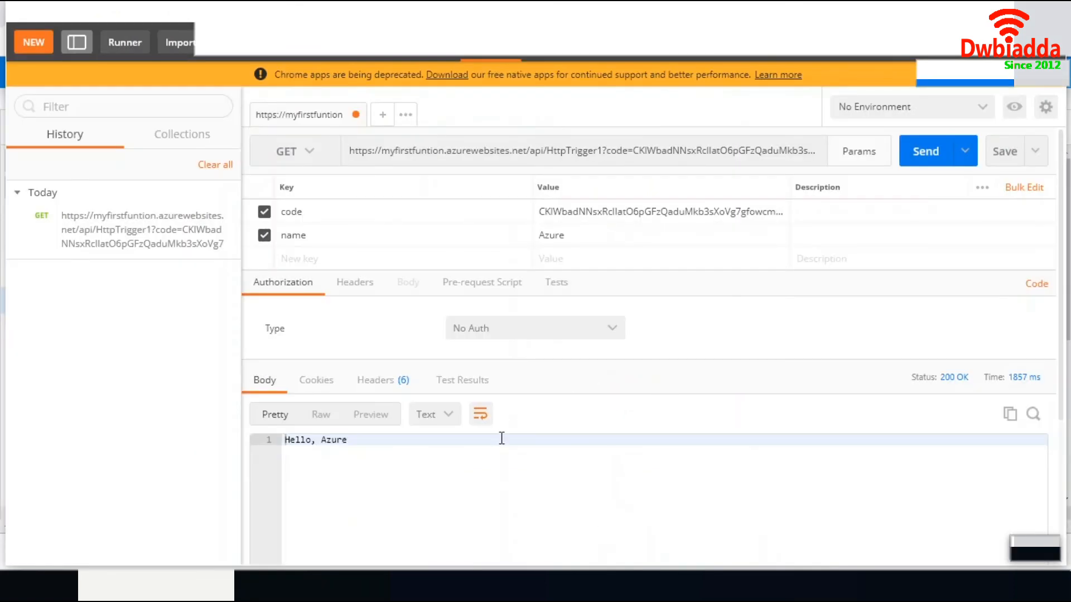
left_click(441, 151)
double_click(441, 151)
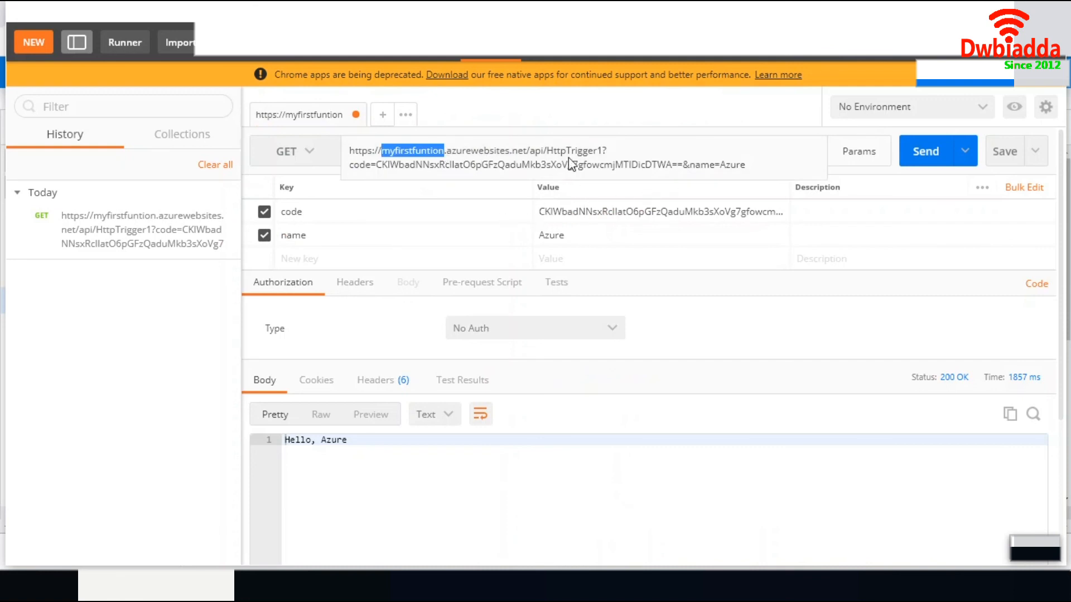
left_click(502, 150)
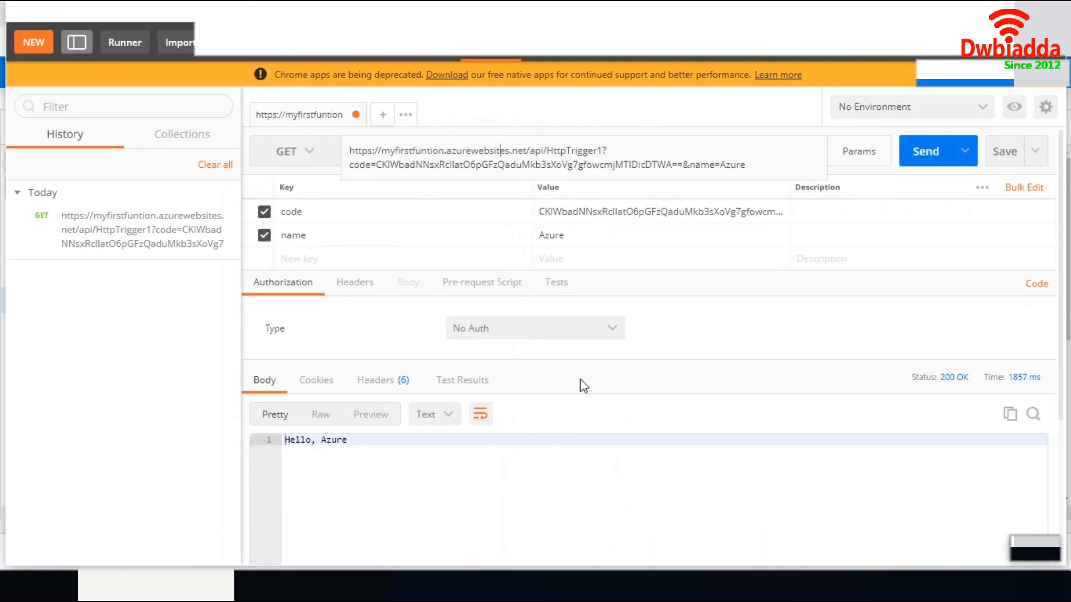
left_click(678, 299)
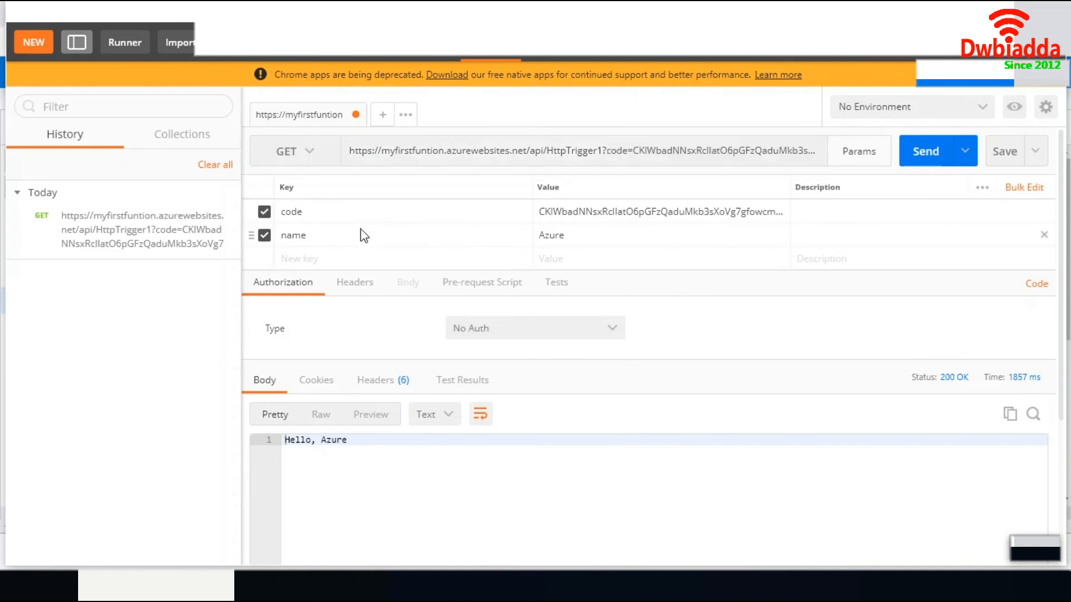
Set the request's name parameter to Azure Function, send the GET request, and return to the Azure portal.
left_click(580, 244)
key("BackSpace")
key("BackSpace")
key("BackSpace")
key("BackSpace")
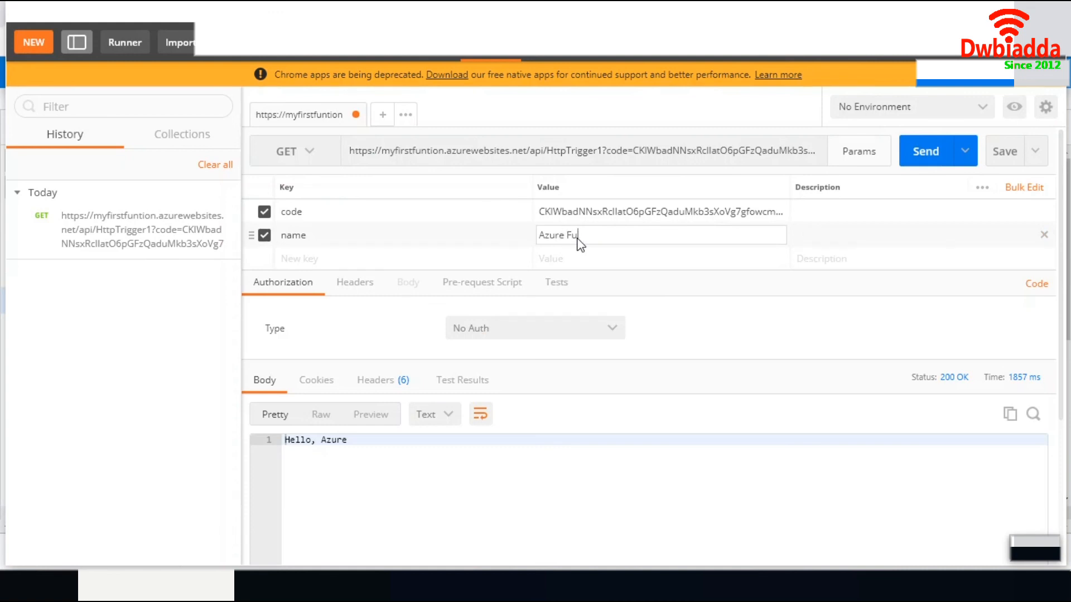
type("ction")
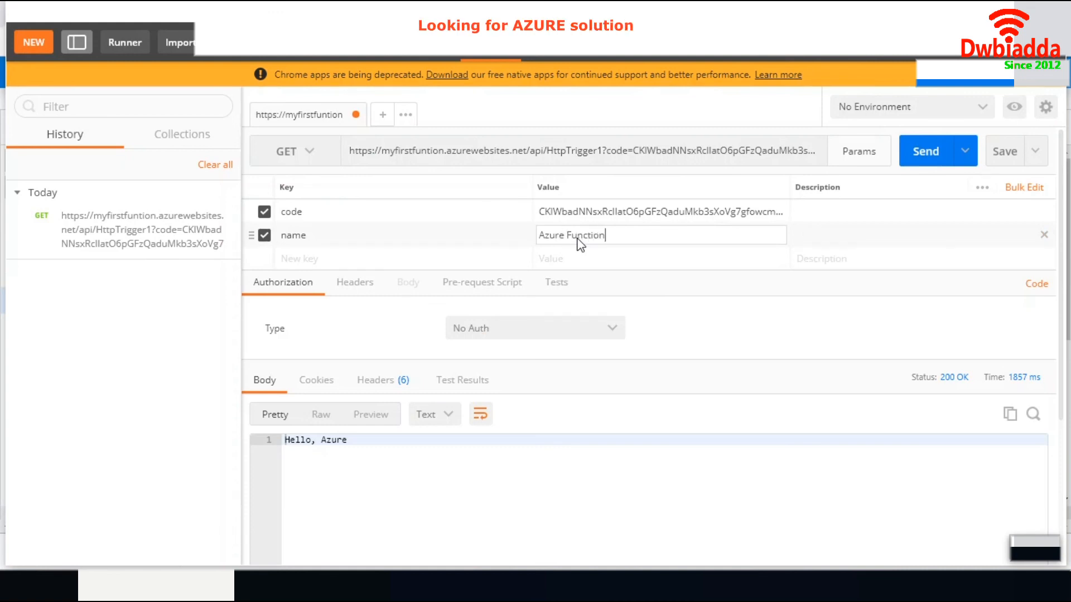
left_click(923, 150)
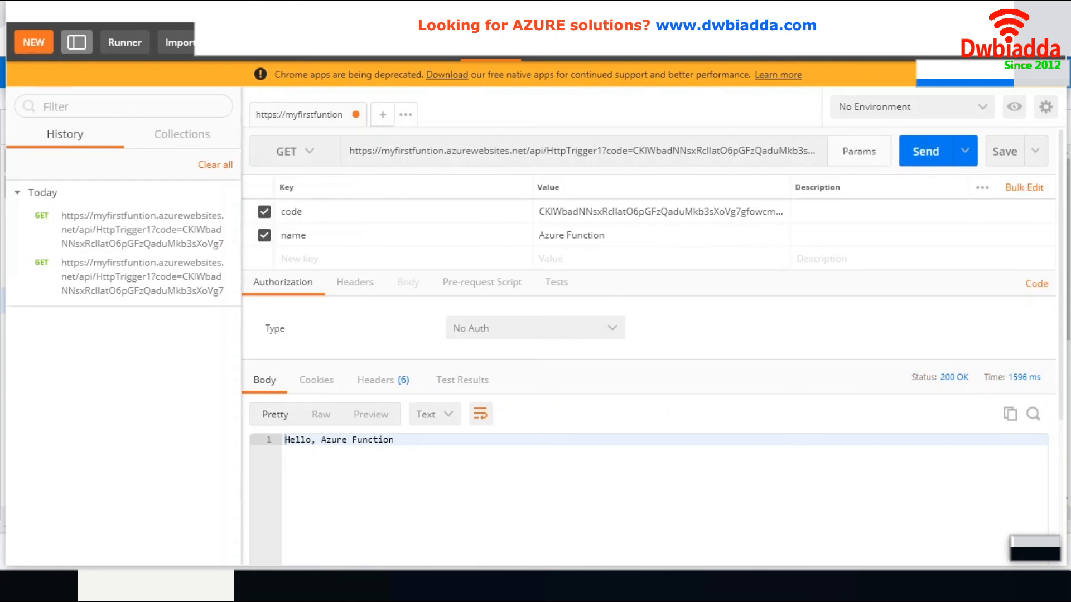
left_click(977, 11)
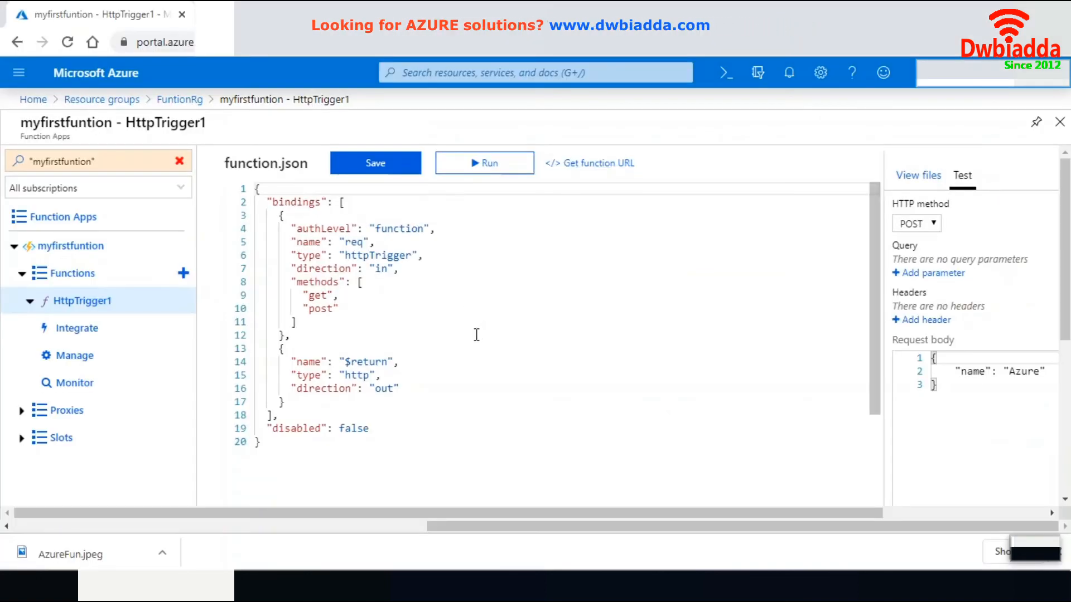